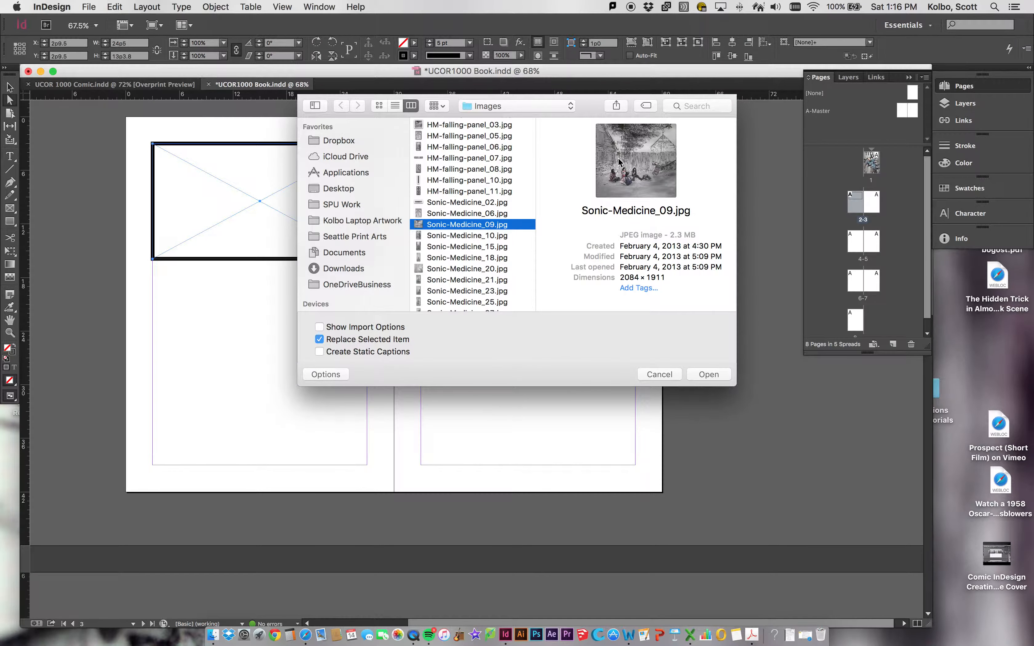
Place Sonic-Medicine_09.jpg in the wide panel frame on page 2 and select the image content to check its full extent.
{"action": "left_click", "coordinate": [709, 375]}
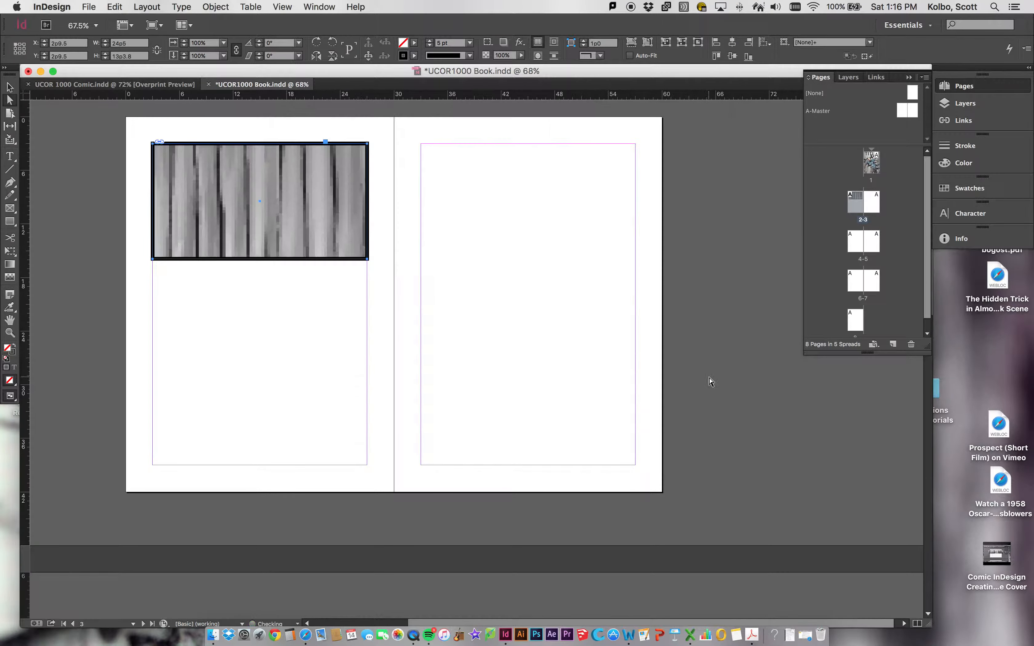
{"action": "left_click", "coordinate": [306, 229]}
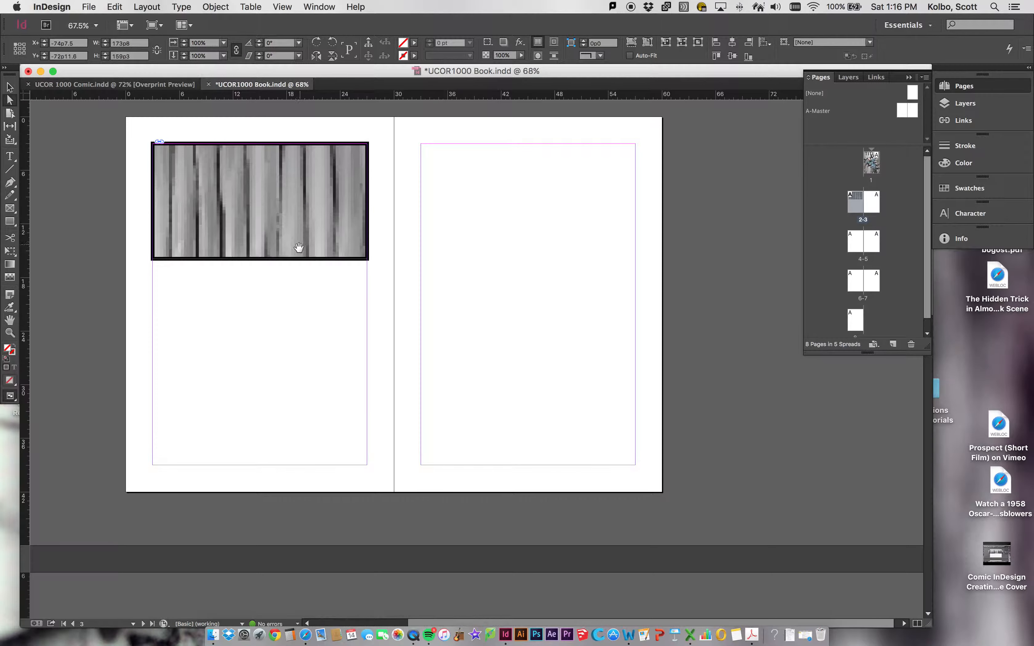
{"action": "scroll", "coordinate": [301, 239], "scroll_direction": "down", "scroll_amount": 2}
{"action": "scroll", "coordinate": [299, 248], "scroll_direction": "down", "scroll_amount": 5}
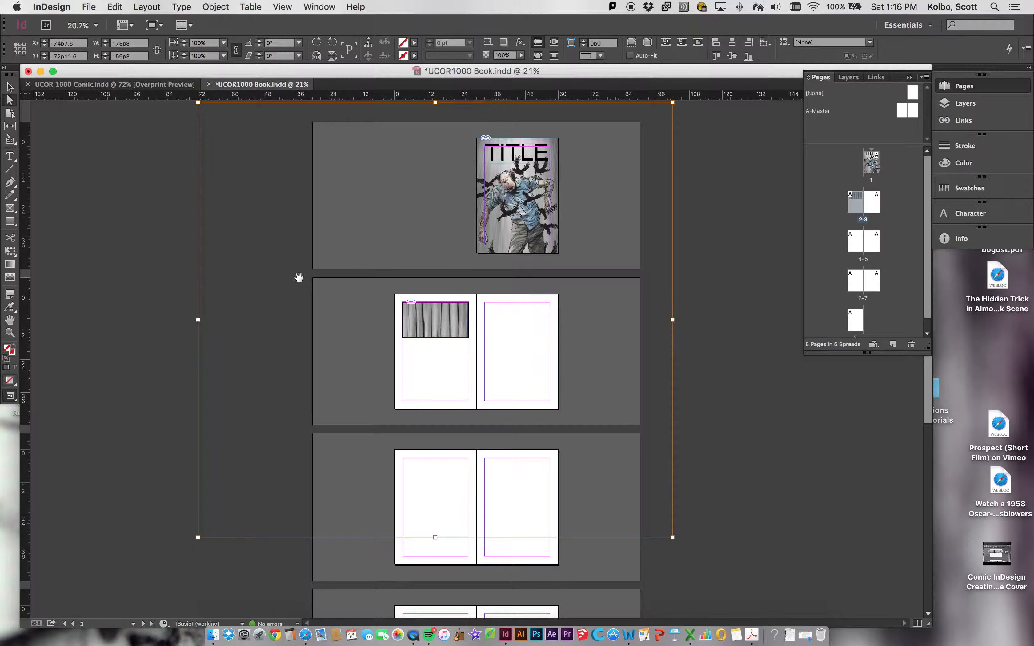
{"action": "scroll", "coordinate": [299, 270], "scroll_direction": "up", "scroll_amount": 6}
{"action": "scroll", "coordinate": [299, 277], "scroll_direction": "up", "scroll_amount": 1}
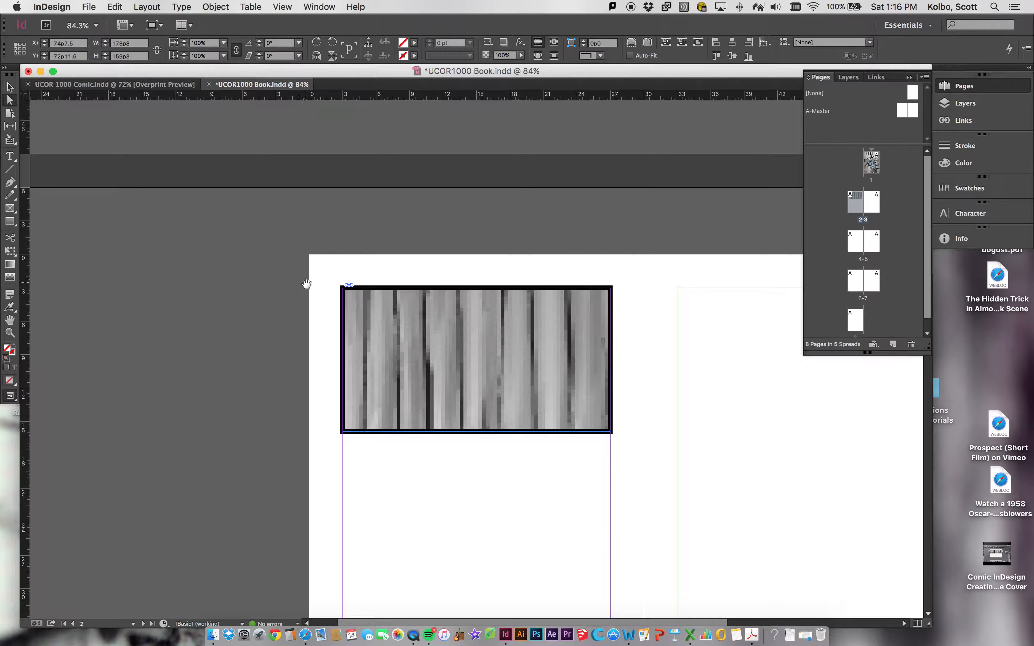
Fit the placed image so it fills the wide panel frame proportionally.
{"action": "left_click", "coordinate": [9, 101]}
{"action": "right_click", "coordinate": [439, 360]}
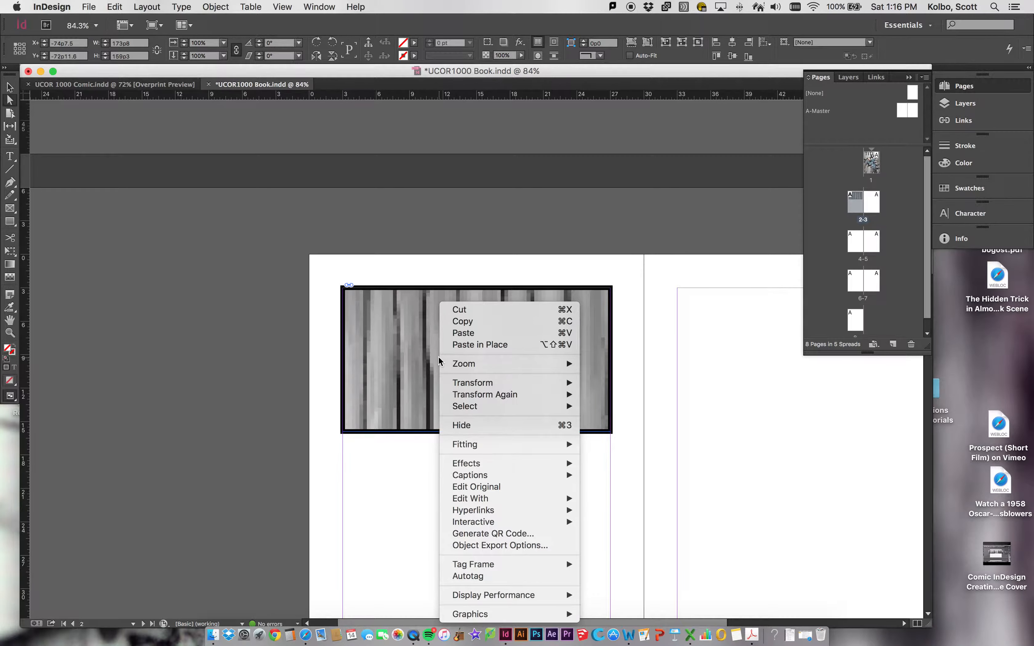
{"action": "mouse_move", "coordinate": [497, 446]}
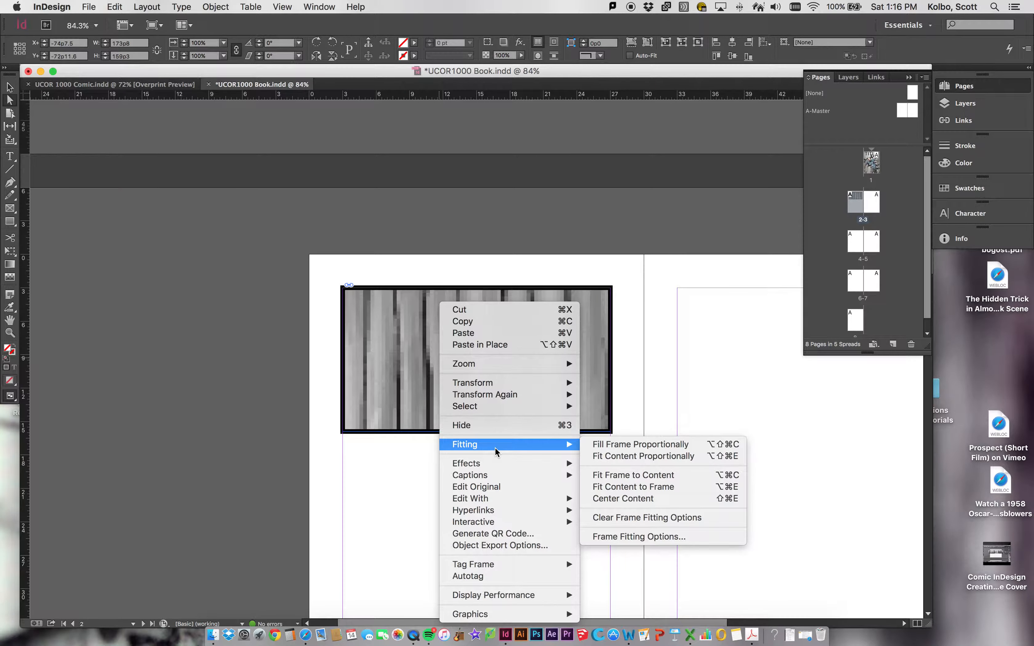
{"action": "left_click", "coordinate": [616, 445]}
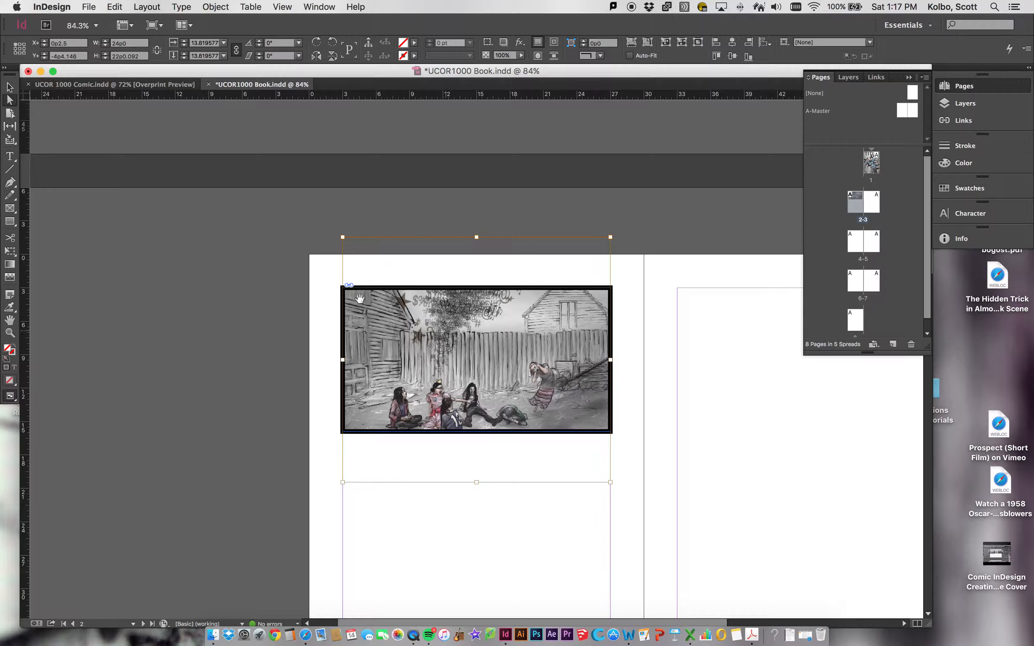
{"action": "right_click", "coordinate": [469, 345]}
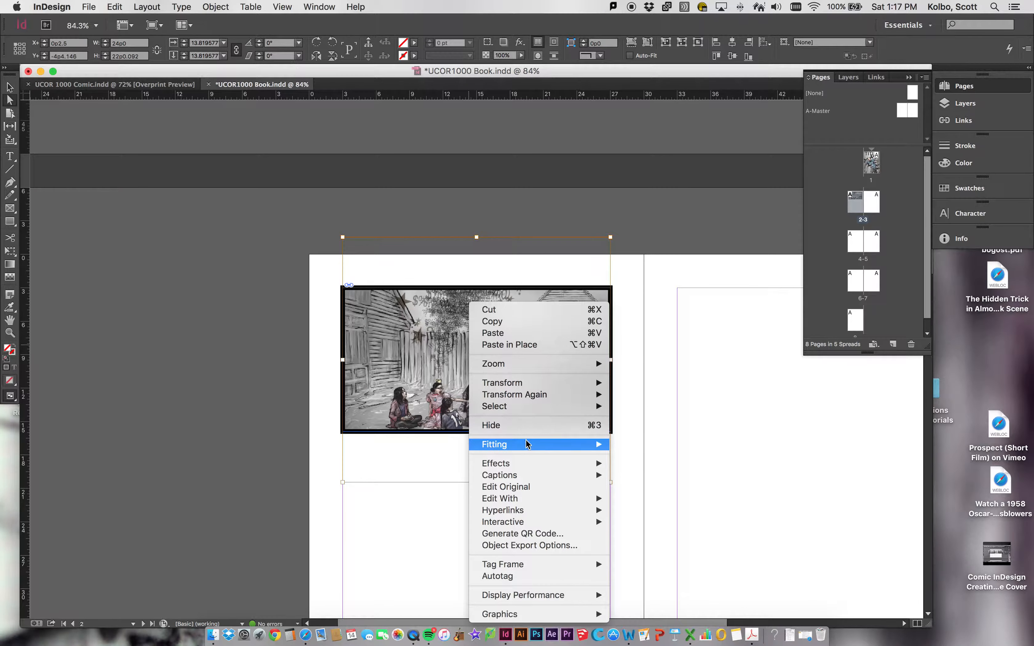
{"action": "mouse_move", "coordinate": [527, 452]}
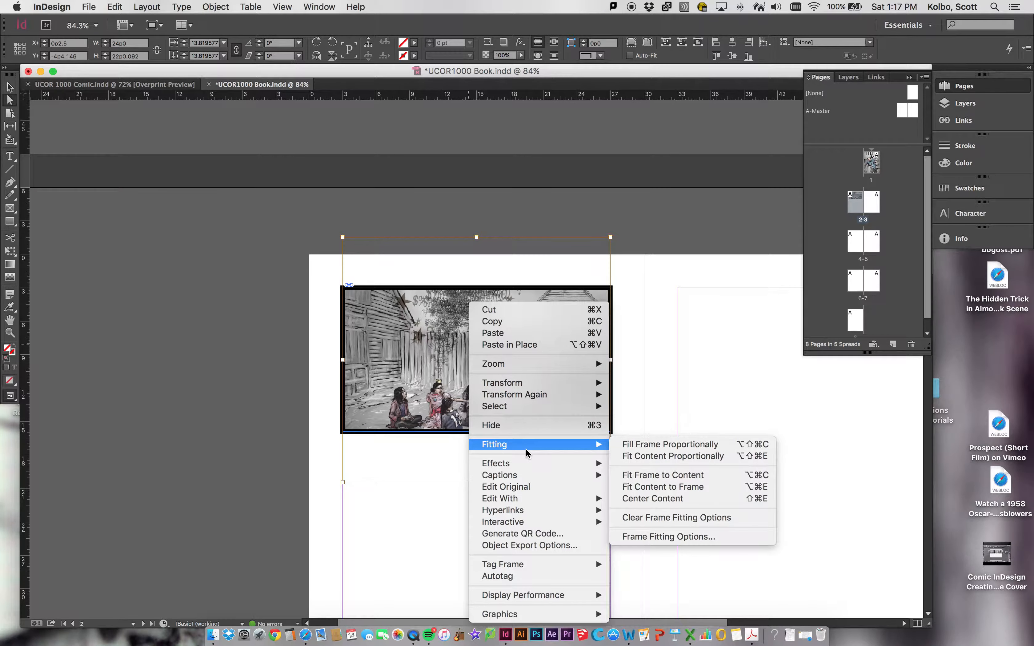
{"action": "left_click", "coordinate": [679, 475]}
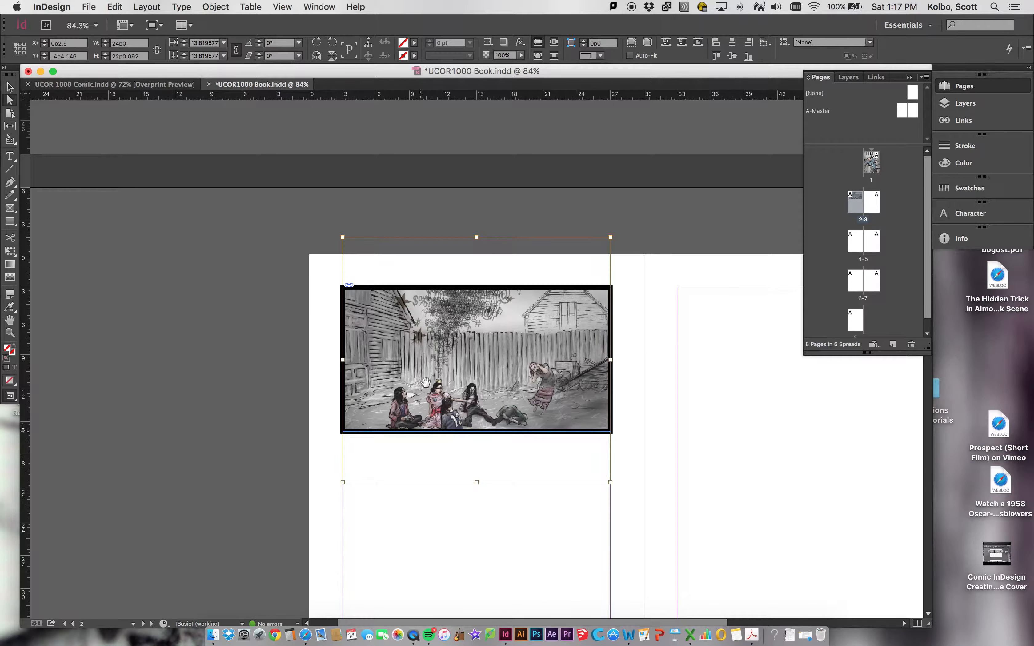
Turn on Overprint Preview to show the placed image at full display quality.
{"action": "left_click", "coordinate": [282, 6]}
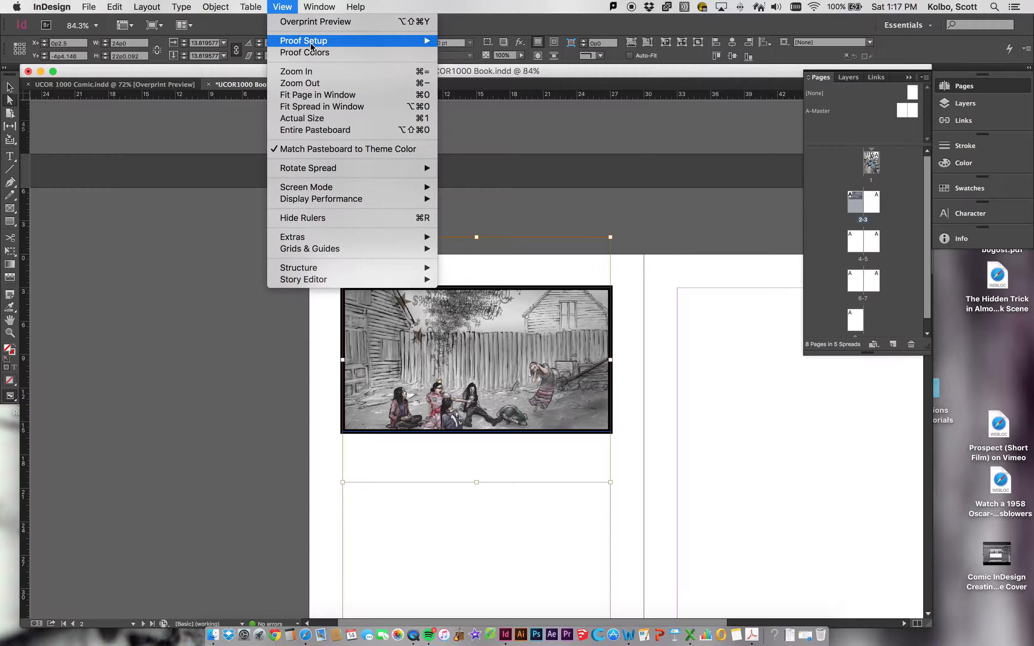
{"action": "mouse_move", "coordinate": [310, 43]}
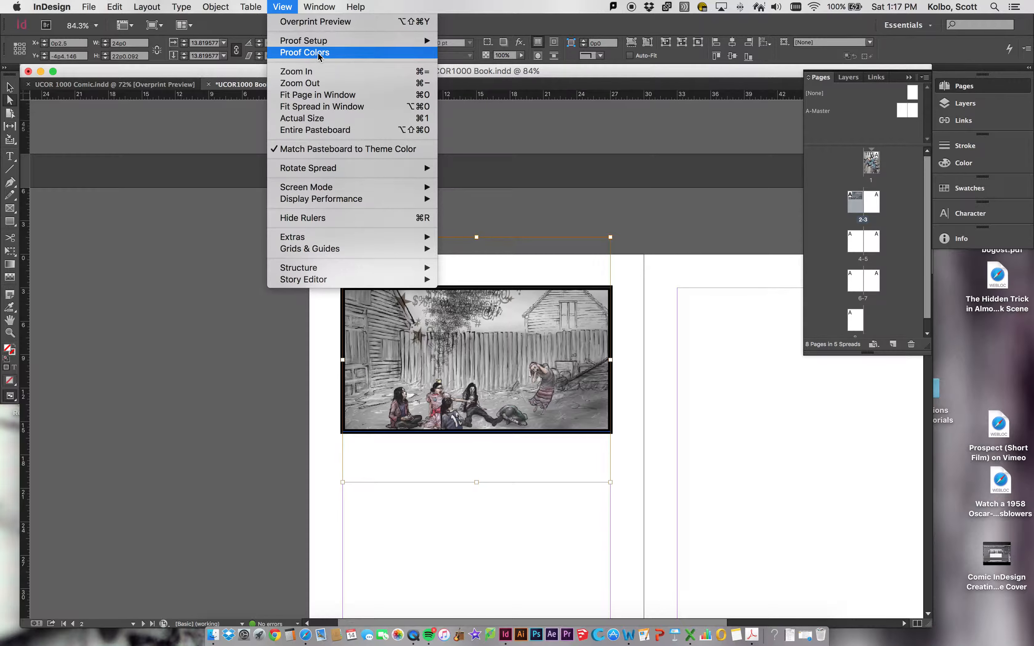
{"action": "left_click", "coordinate": [417, 12]}
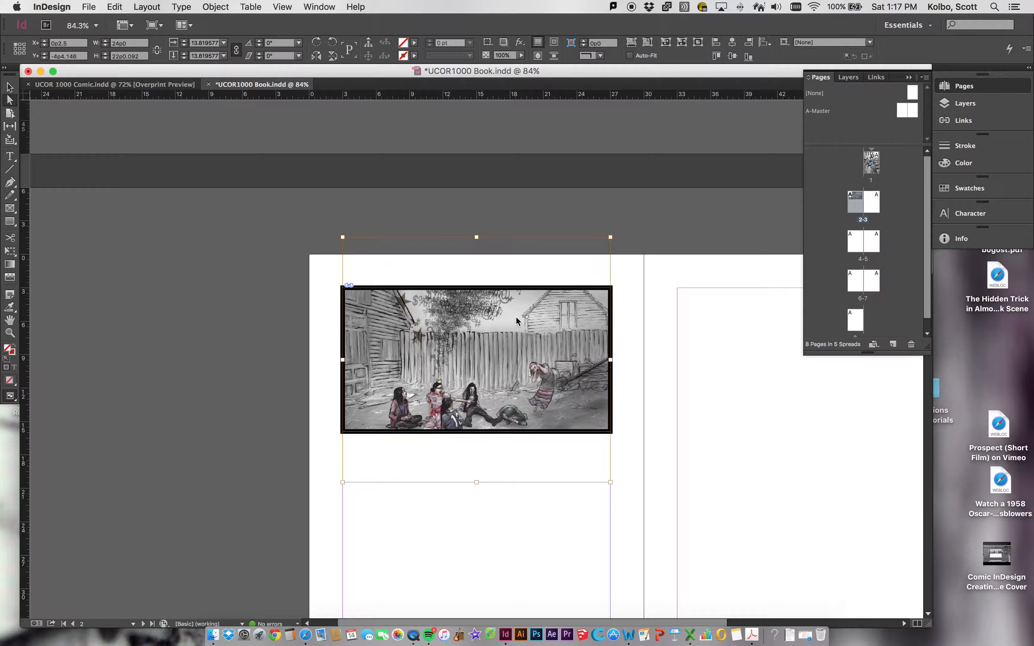
{"action": "left_click", "coordinate": [329, 9]}
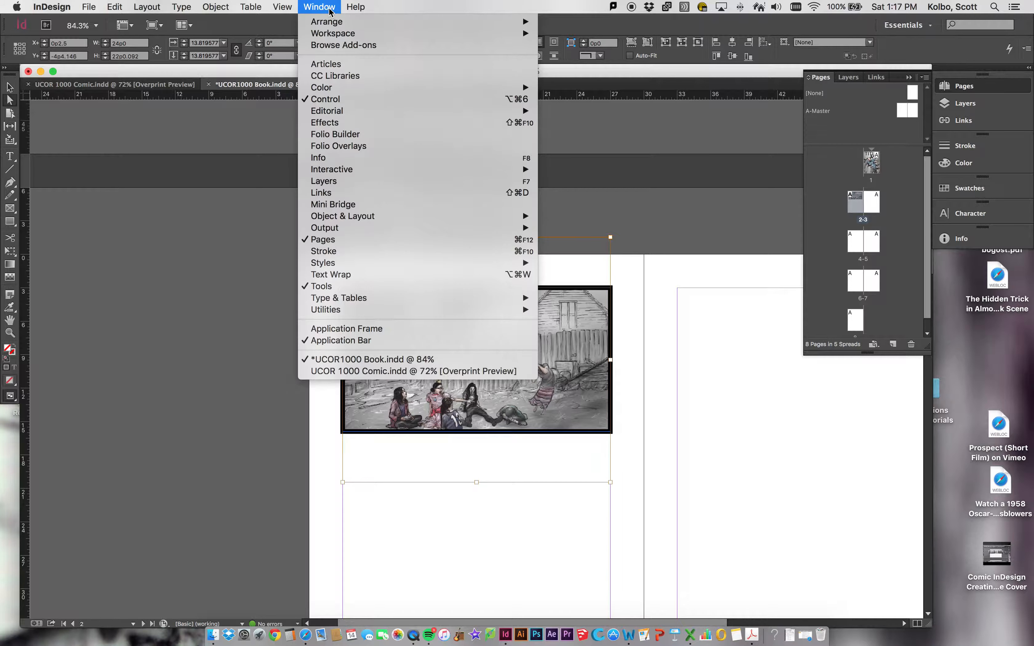
{"action": "left_click", "coordinate": [328, 9]}
{"action": "left_click", "coordinate": [282, 7]}
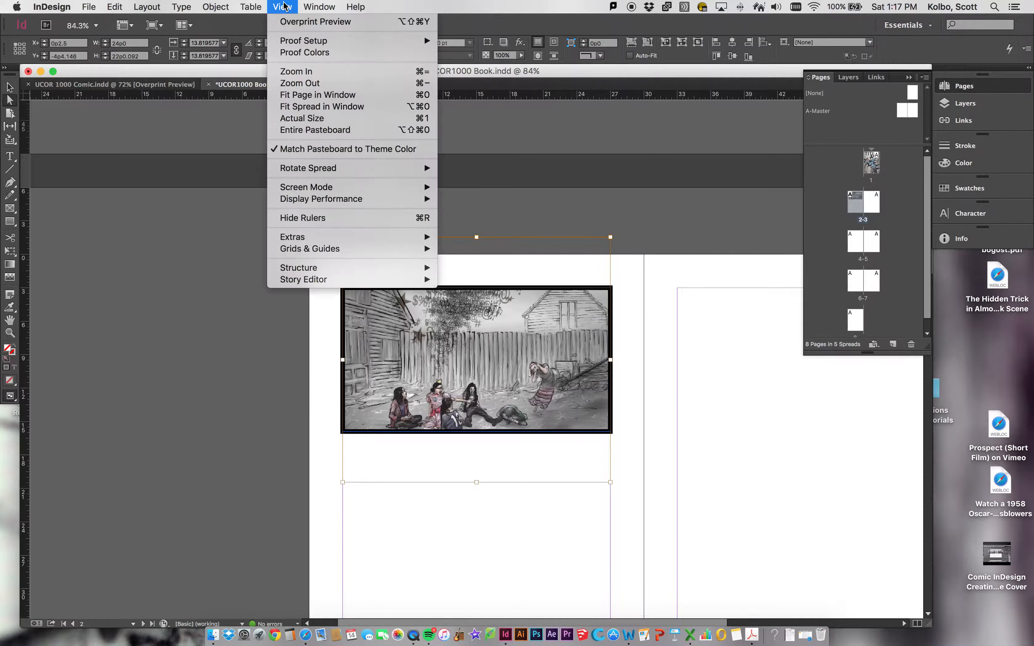
{"action": "left_click", "coordinate": [293, 22]}
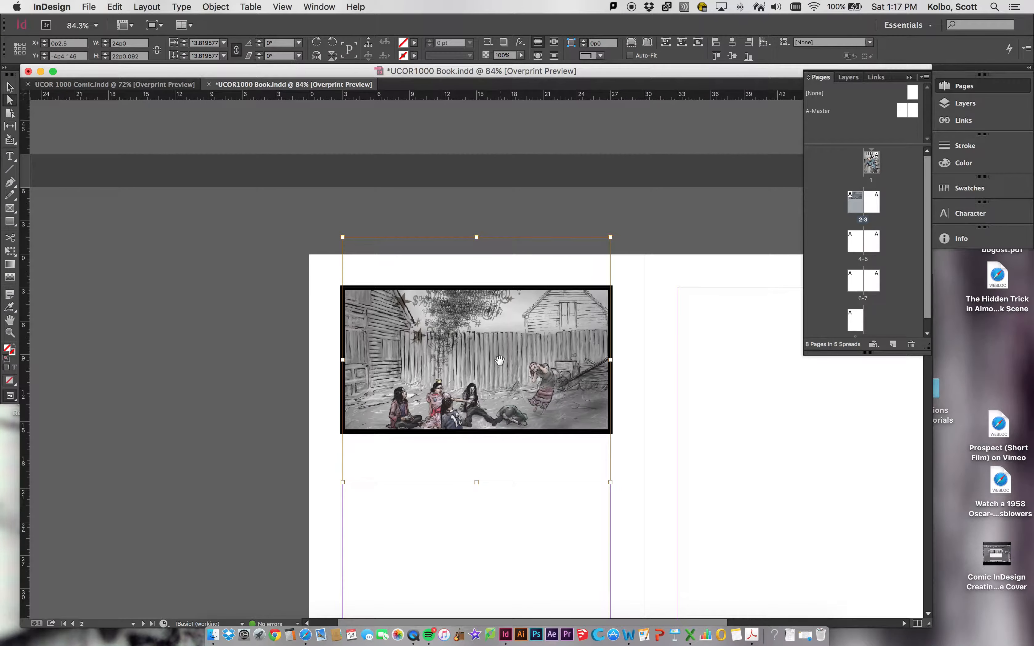
{"action": "scroll", "coordinate": [499, 361], "scroll_direction": "up", "scroll_amount": 3}
{"action": "scroll", "coordinate": [499, 353], "scroll_direction": "down", "scroll_amount": 3}
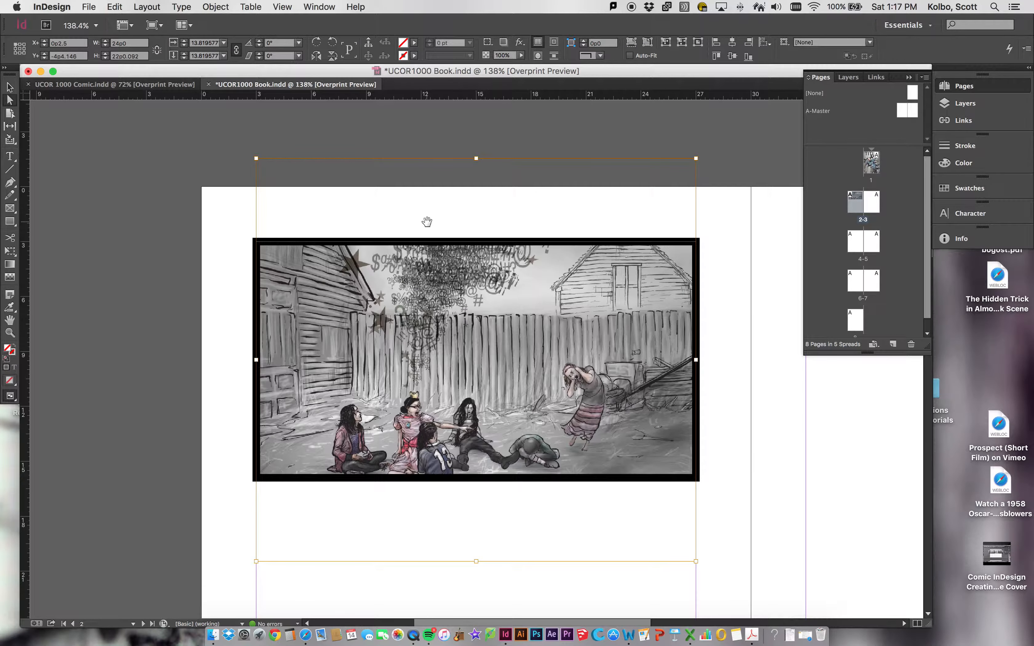
Switch Overprint Preview off and back on to compare the display quality of the panel image up close.
{"action": "left_click", "coordinate": [283, 7]}
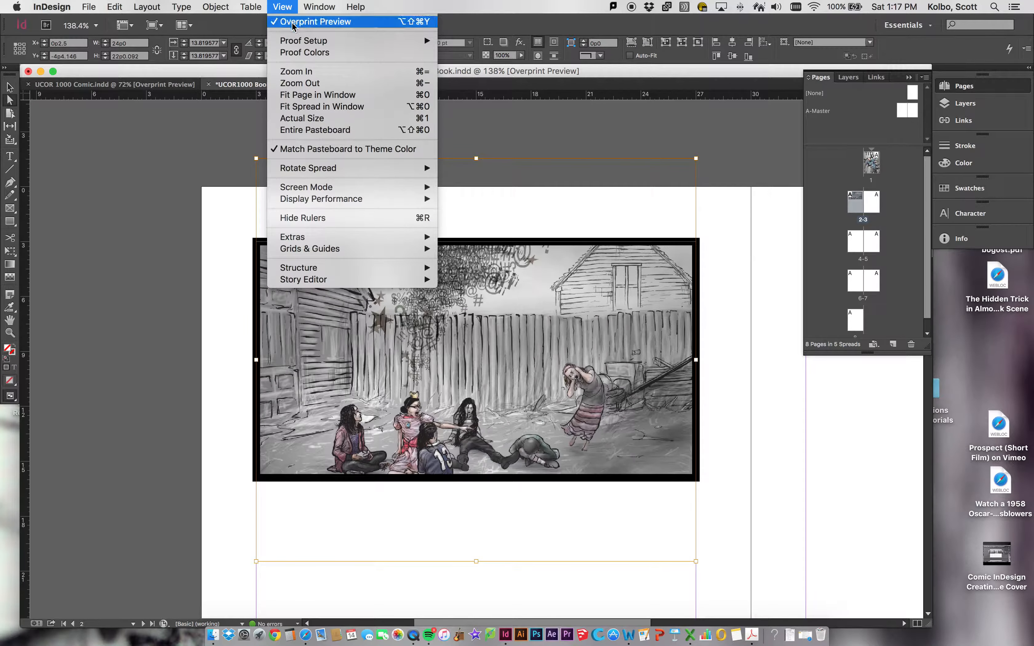
{"action": "left_click", "coordinate": [293, 23]}
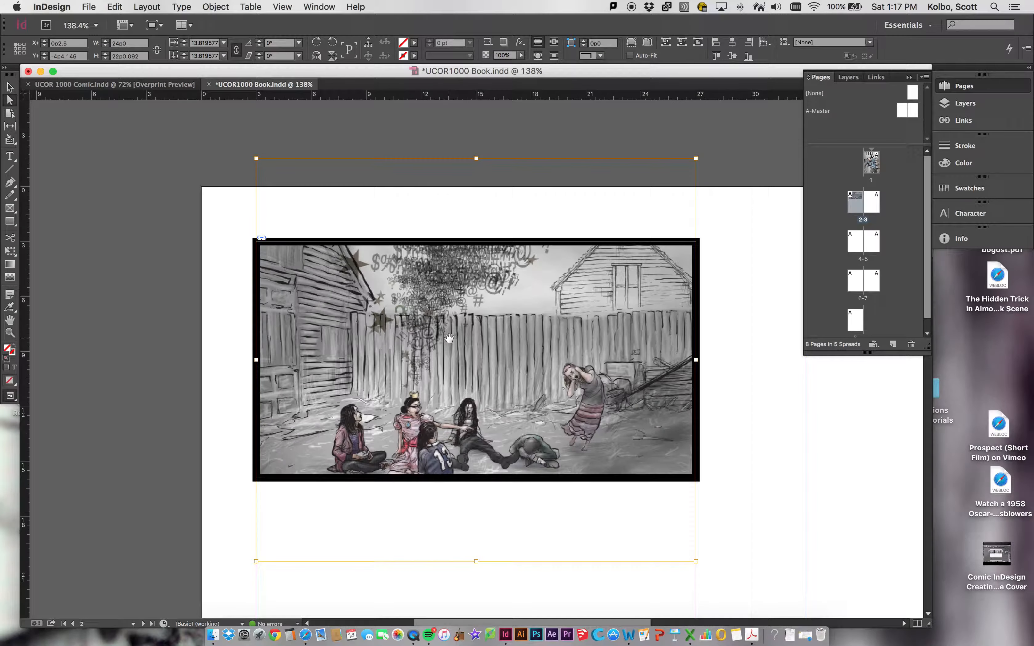
{"action": "scroll", "coordinate": [449, 338], "scroll_direction": "up", "scroll_amount": 5}
{"action": "scroll", "coordinate": [449, 338], "scroll_direction": "down", "scroll_amount": 1}
{"action": "scroll", "coordinate": [449, 338], "scroll_direction": "down", "scroll_amount": 1}
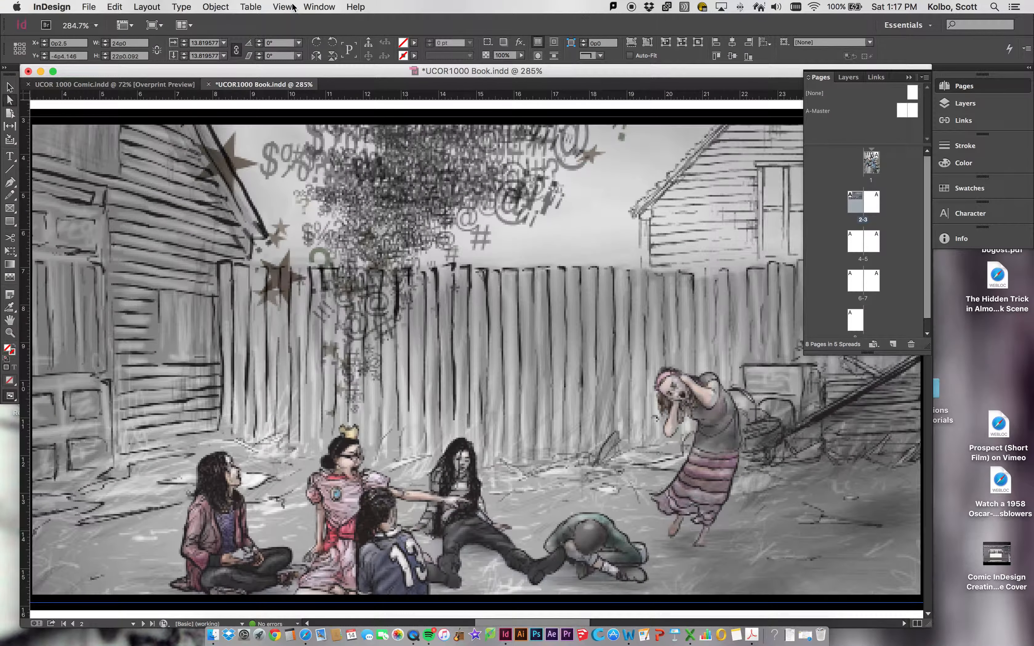
{"action": "left_click", "coordinate": [281, 7]}
{"action": "key", "text": "alt+shift+super+y"}
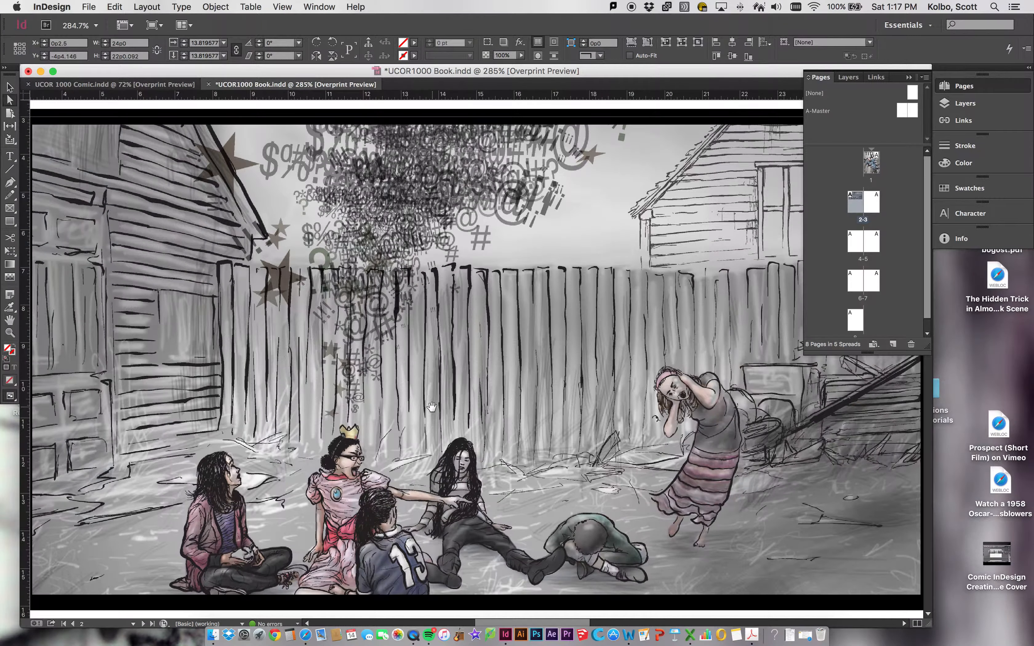
Enlarge the image inside the wide panel to about 24.27% scale and reposition it so the seated group and standing woman fill the frame.
{"action": "scroll", "coordinate": [431, 407], "scroll_direction": "down", "scroll_amount": 5}
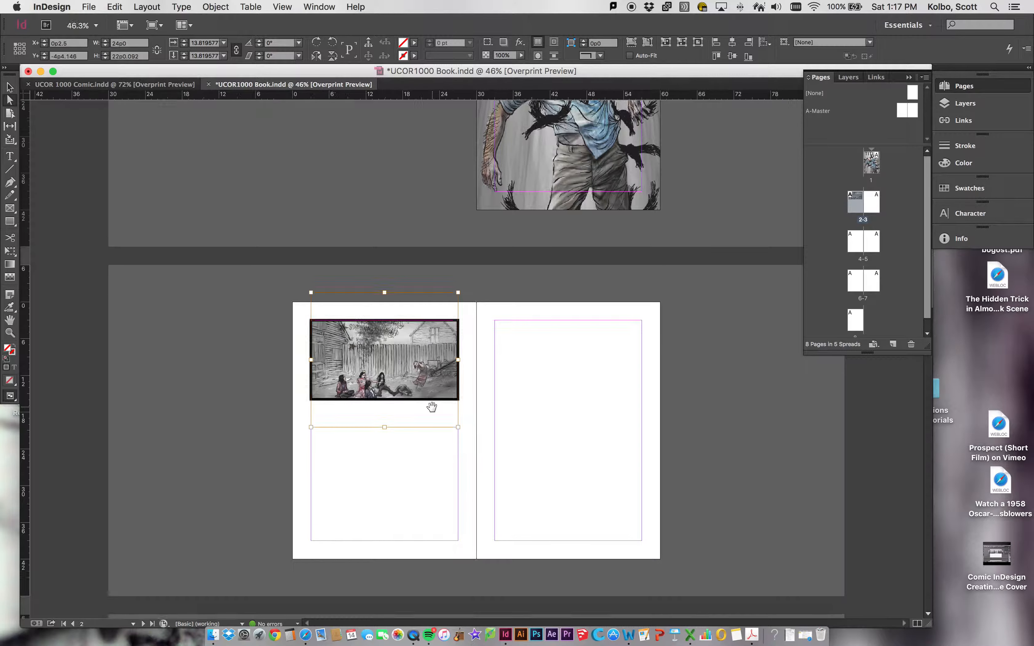
{"action": "scroll", "coordinate": [432, 407], "scroll_direction": "up", "scroll_amount": 3}
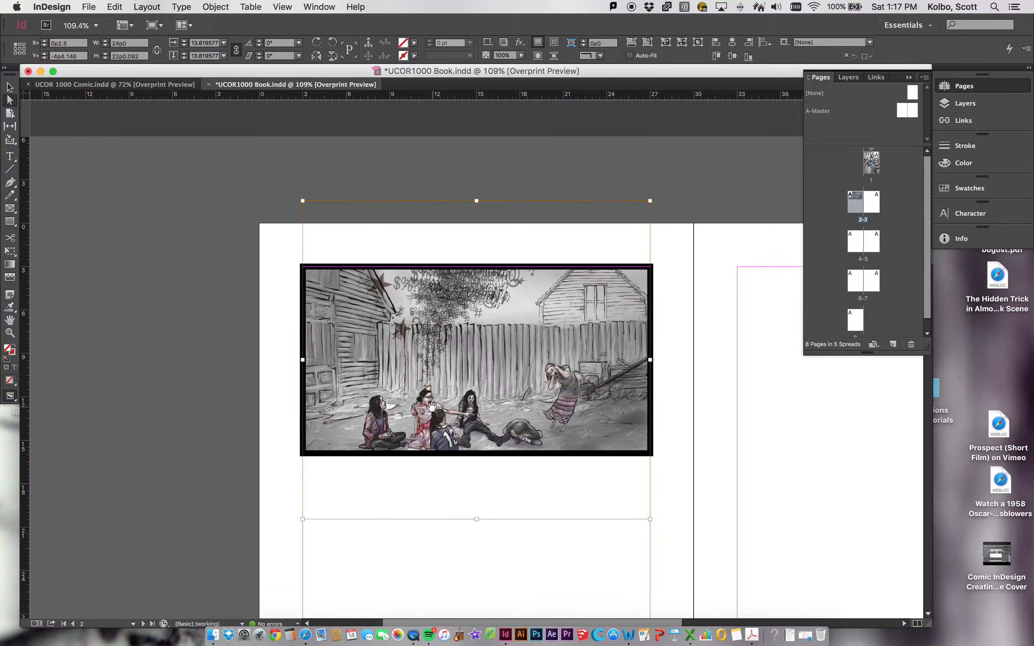
{"action": "scroll", "coordinate": [432, 407], "scroll_direction": "up", "scroll_amount": 1}
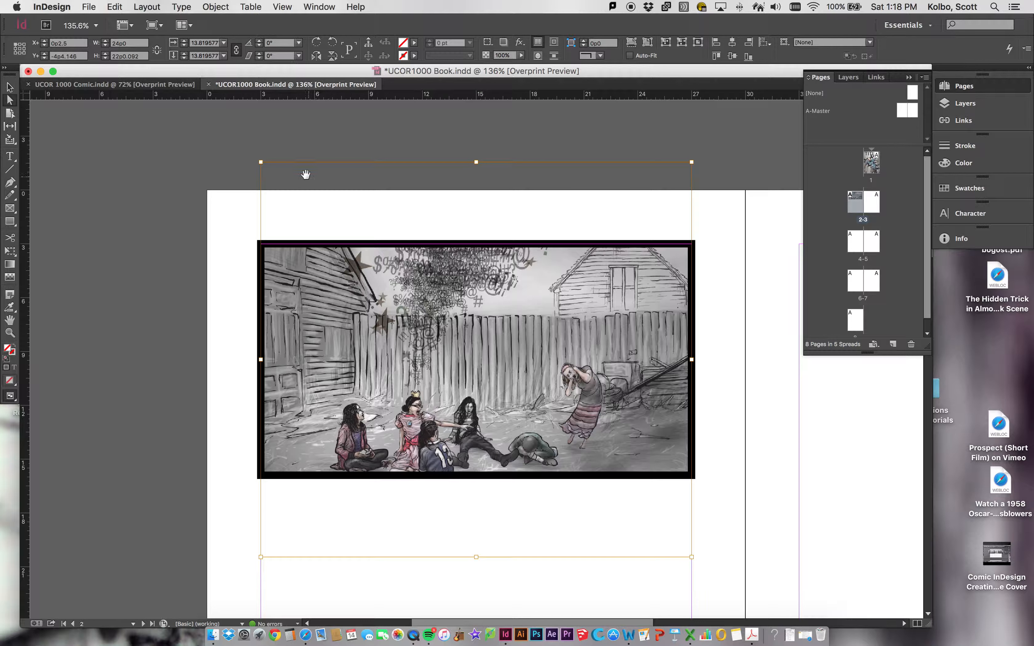
{"action": "left_click", "coordinate": [10, 101]}
{"action": "left_click_drag", "start_coordinate": [260, 162], "coordinate": [170, 64]}
{"action": "scroll", "coordinate": [497, 524], "scroll_direction": "down", "scroll_amount": 10}
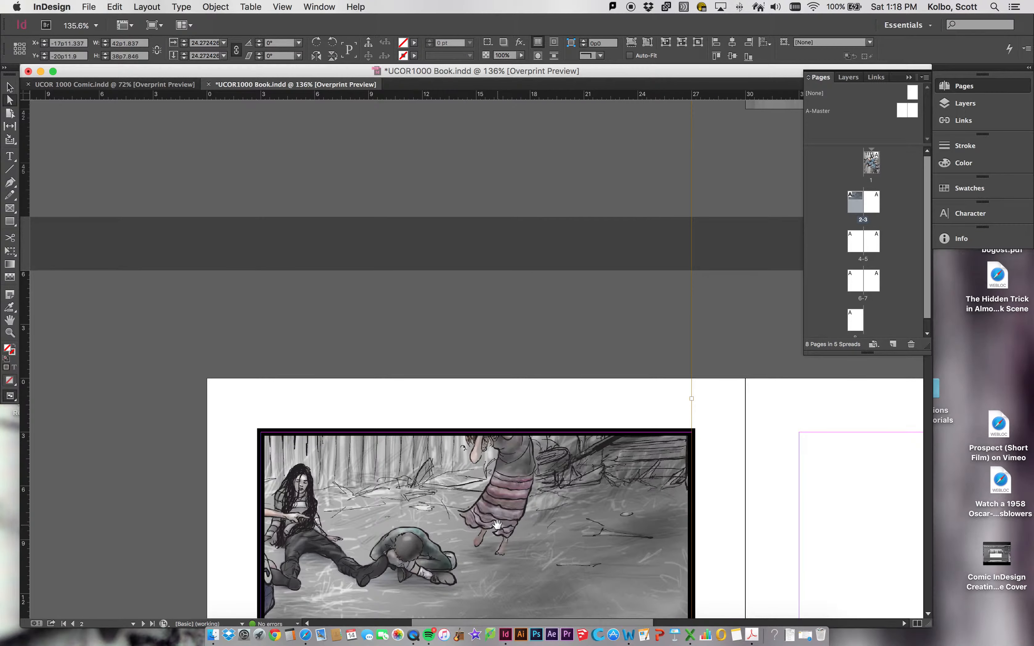
{"action": "scroll", "coordinate": [497, 525], "scroll_direction": "up", "scroll_amount": 10}
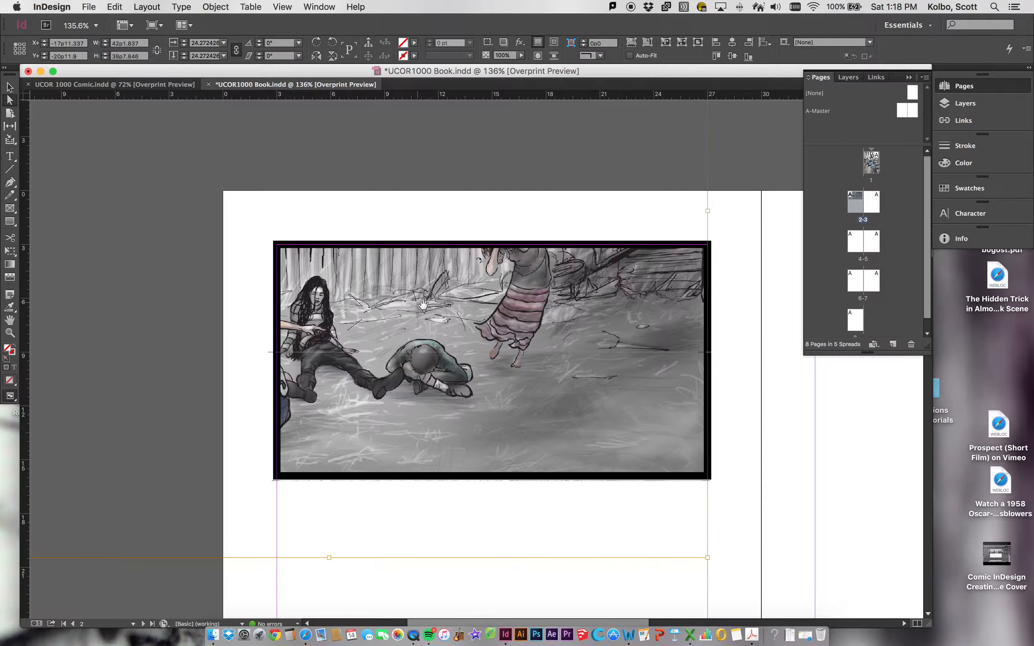
{"action": "left_click_drag", "start_coordinate": [425, 307], "coordinate": [537, 403]}
{"action": "left_click_drag", "start_coordinate": [494, 366], "coordinate": [504, 308]}
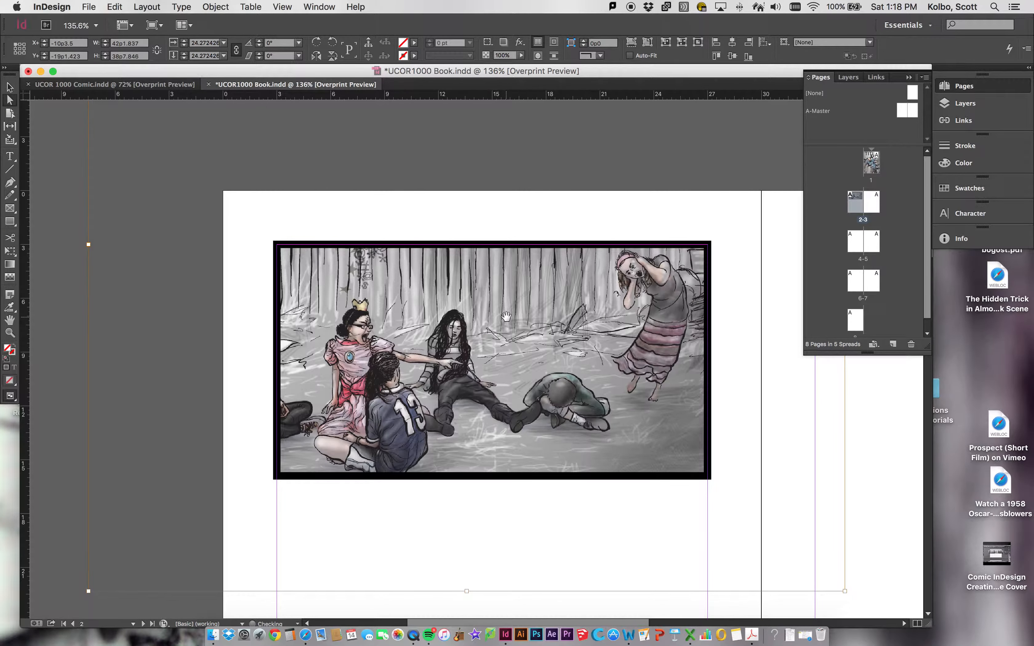
Move the whole panel frame together with its image and line it up with the top of the page margins.
{"action": "left_click", "coordinate": [10, 88]}
{"action": "left_click_drag", "start_coordinate": [345, 276], "coordinate": [424, 304]}
{"action": "mouse_move", "coordinate": [473, 302]}
{"action": "left_mouse_down"}
{"action": "mouse_move", "coordinate": [473, 238]}
{"action": "mouse_move", "coordinate": [462, 322]}
{"action": "left_mouse_up"}
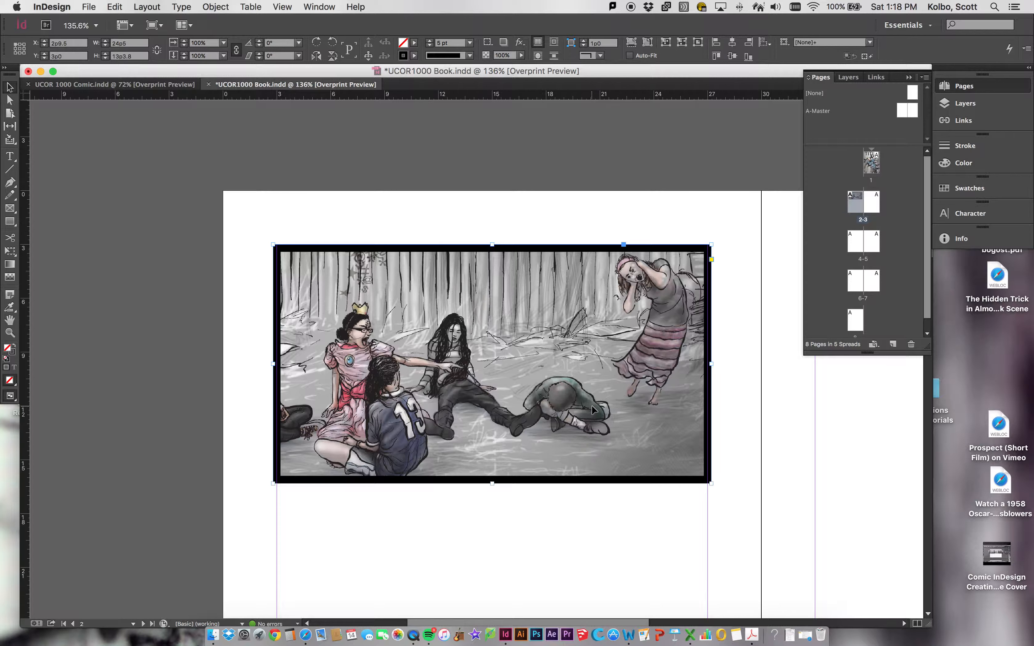
Draw a rectangular frame about 10p4 wide and 14p2 high below the wide panel, starting at the left margin.
{"action": "scroll", "coordinate": [593, 410], "scroll_direction": "down", "scroll_amount": 5}
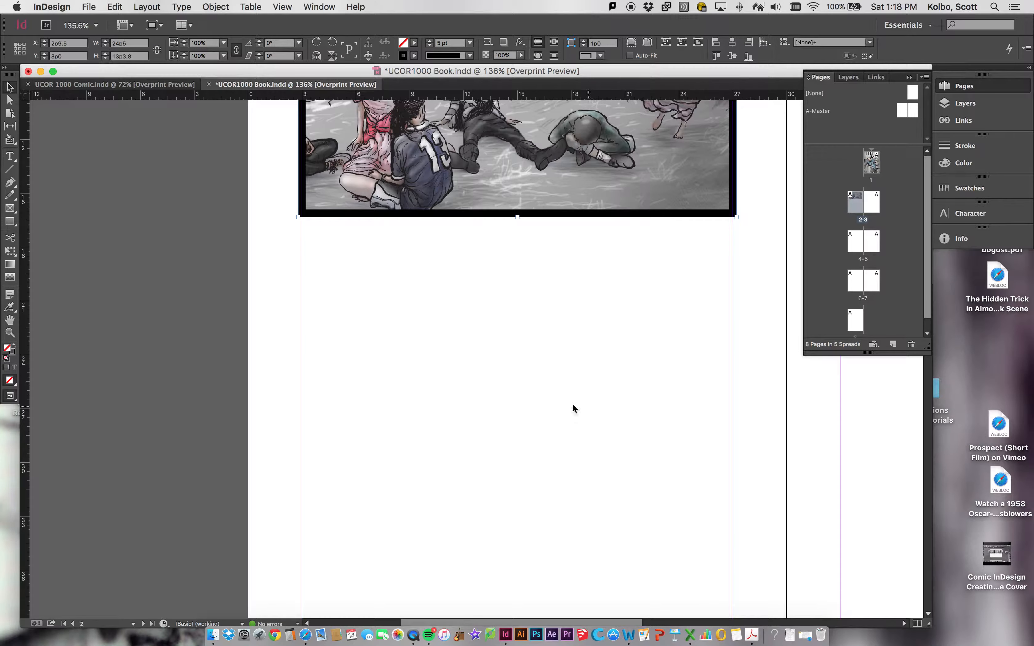
{"action": "left_click", "coordinate": [10, 209]}
{"action": "left_click_drag", "start_coordinate": [303, 249], "coordinate": [489, 505]}
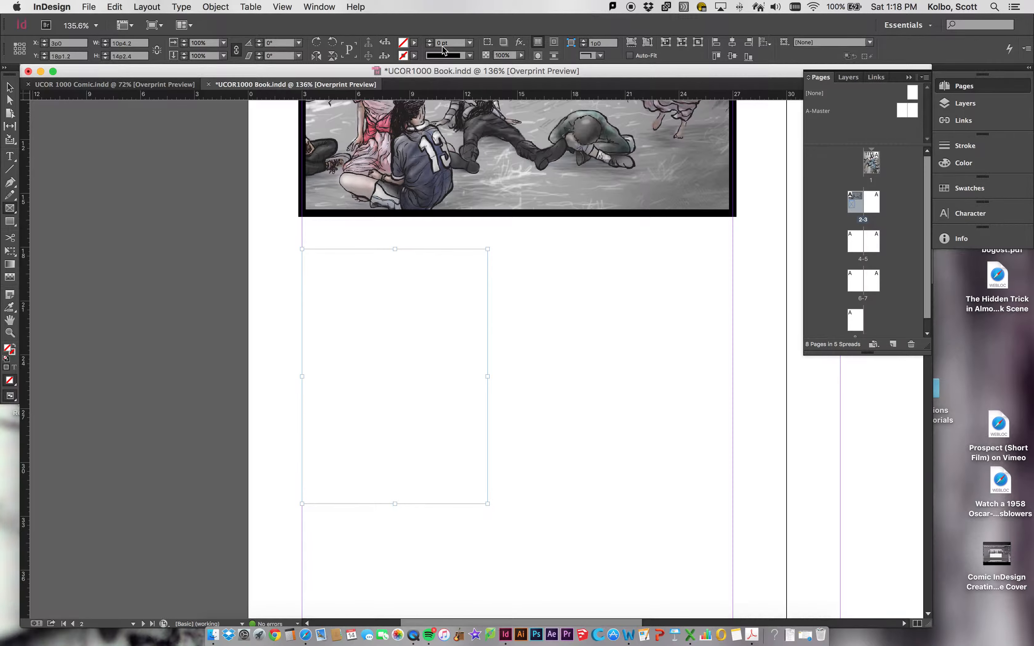
Give the new frame a 5 pt black stroke.
{"action": "left_click", "coordinate": [429, 40]}
{"action": "left_click", "coordinate": [430, 41]}
{"action": "left_click", "coordinate": [429, 40]}
{"action": "left_click", "coordinate": [429, 40]}
{"action": "left_click", "coordinate": [429, 40]}
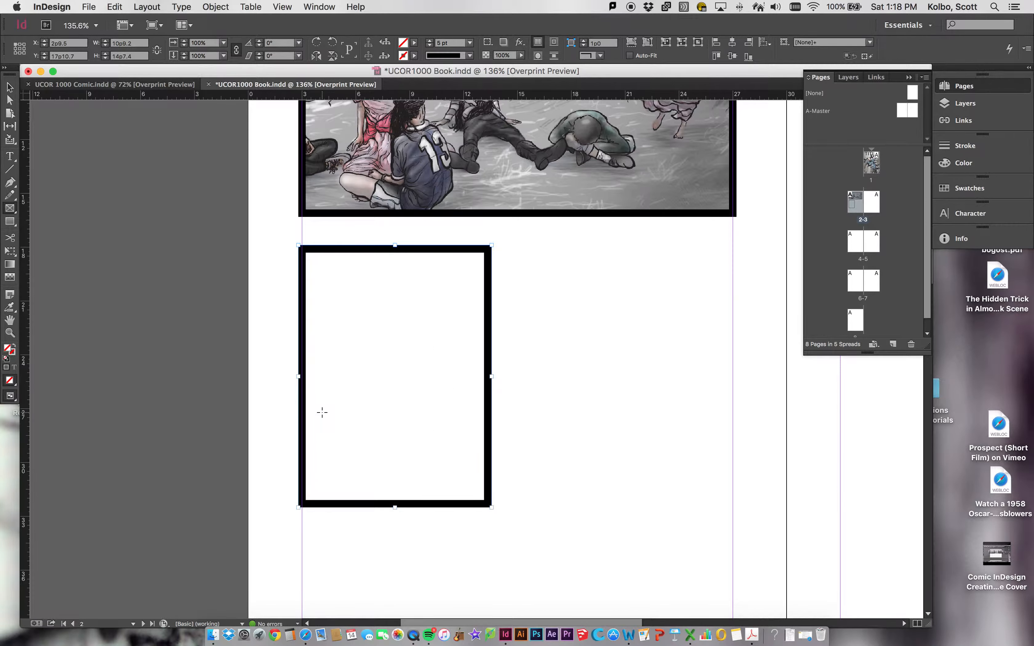
Duplicate the small bordered frame and place the copy beside it against the page's right margin.
{"action": "left_click", "coordinate": [10, 88]}
{"action": "key", "text": "super+v"}
{"action": "left_click_drag", "start_coordinate": [573, 298], "coordinate": [728, 314]}
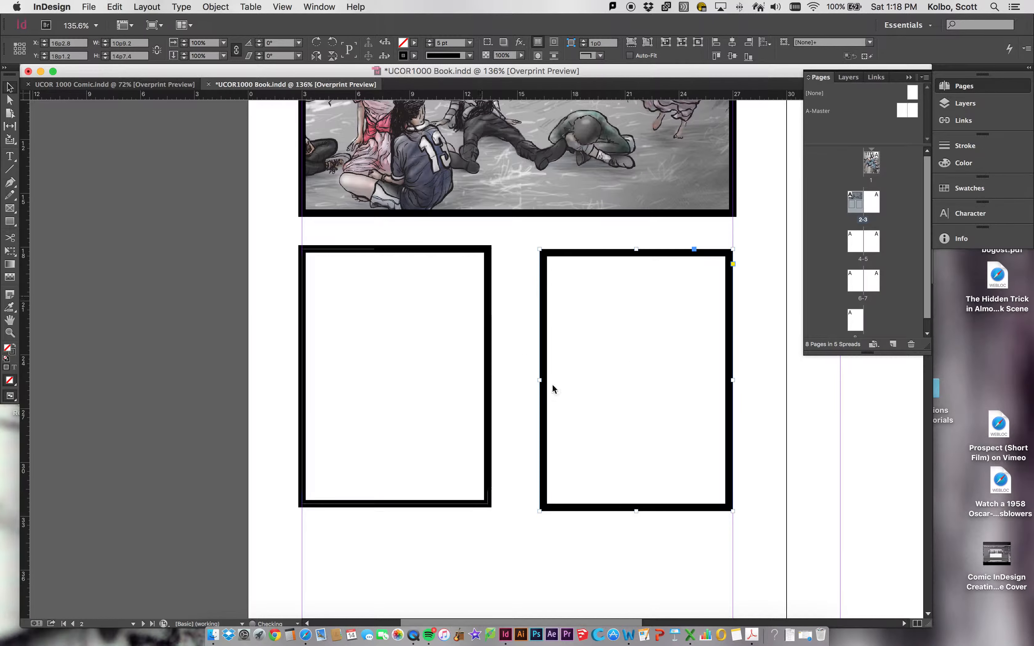
Select the empty bordered frame at the page's left margin, below the wide panel, with the Direct Selection tool.
{"action": "scroll", "coordinate": [595, 267], "scroll_direction": "up", "scroll_amount": 10}
{"action": "scroll", "coordinate": [595, 266], "scroll_direction": "down", "scroll_amount": 5}
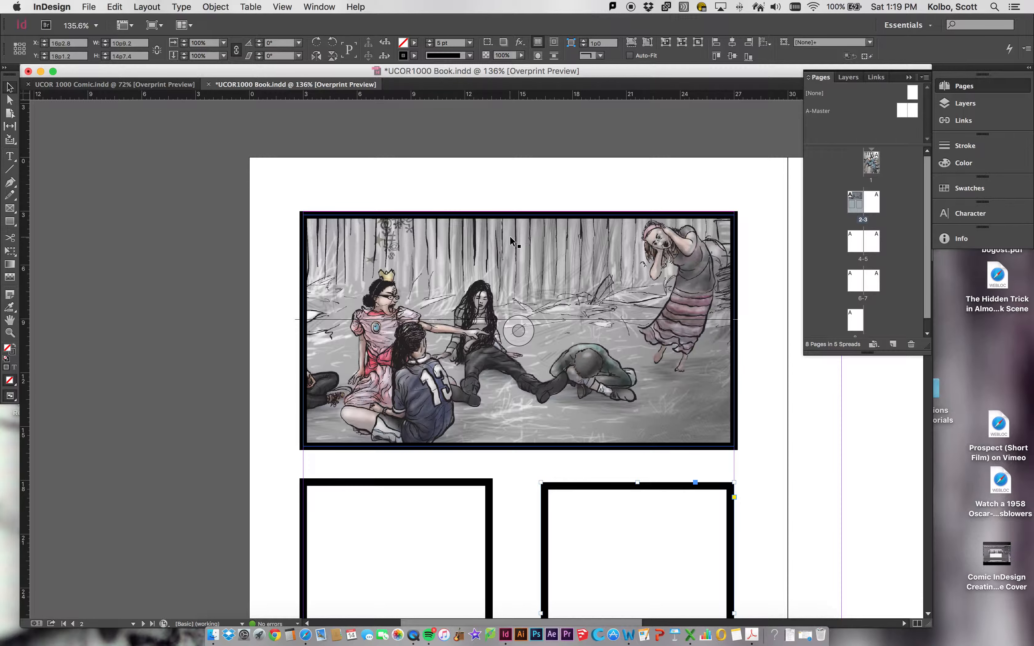
{"action": "scroll", "coordinate": [497, 261], "scroll_direction": "down", "scroll_amount": 10}
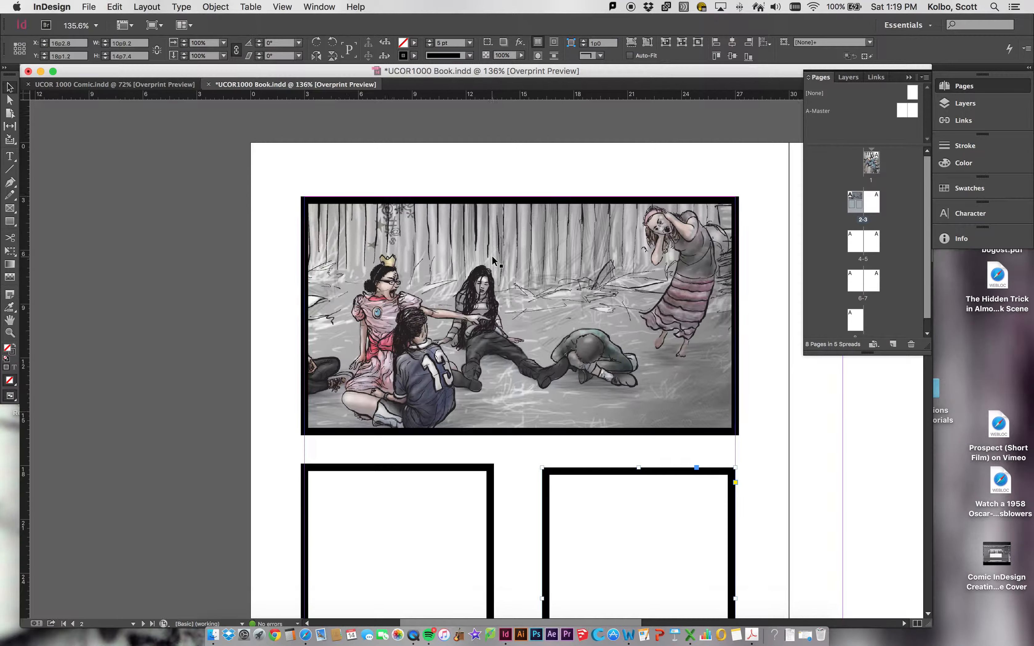
{"action": "left_click", "coordinate": [10, 100]}
{"action": "left_click", "coordinate": [457, 173]}
{"action": "scroll", "coordinate": [456, 172], "scroll_direction": "up", "scroll_amount": 5}
{"action": "scroll", "coordinate": [457, 174], "scroll_direction": "up", "scroll_amount": 3}
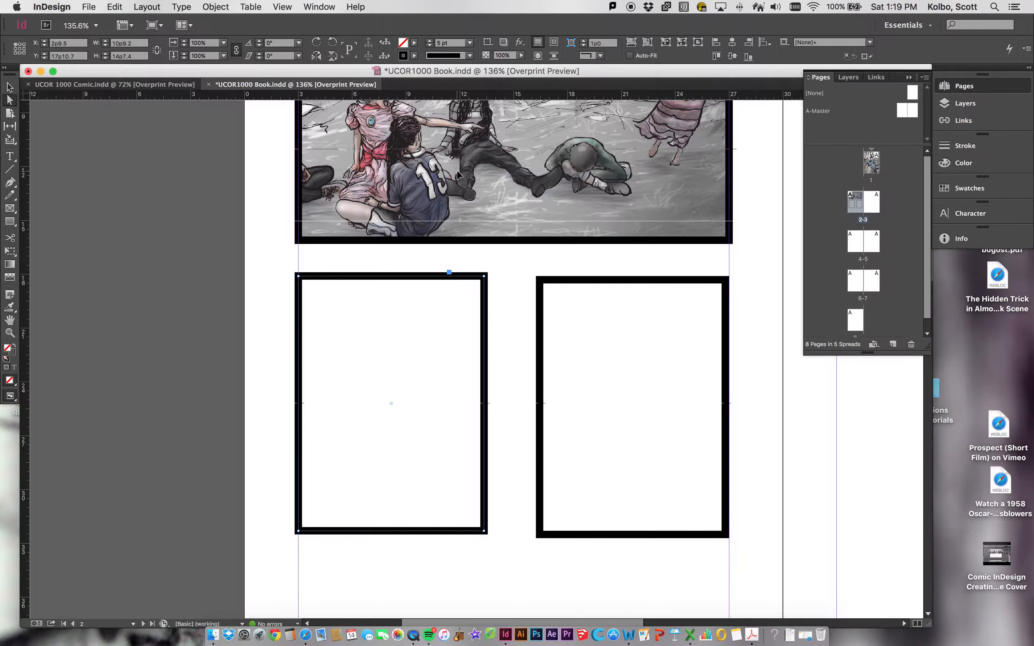
{"action": "left_click", "coordinate": [95, 7]}
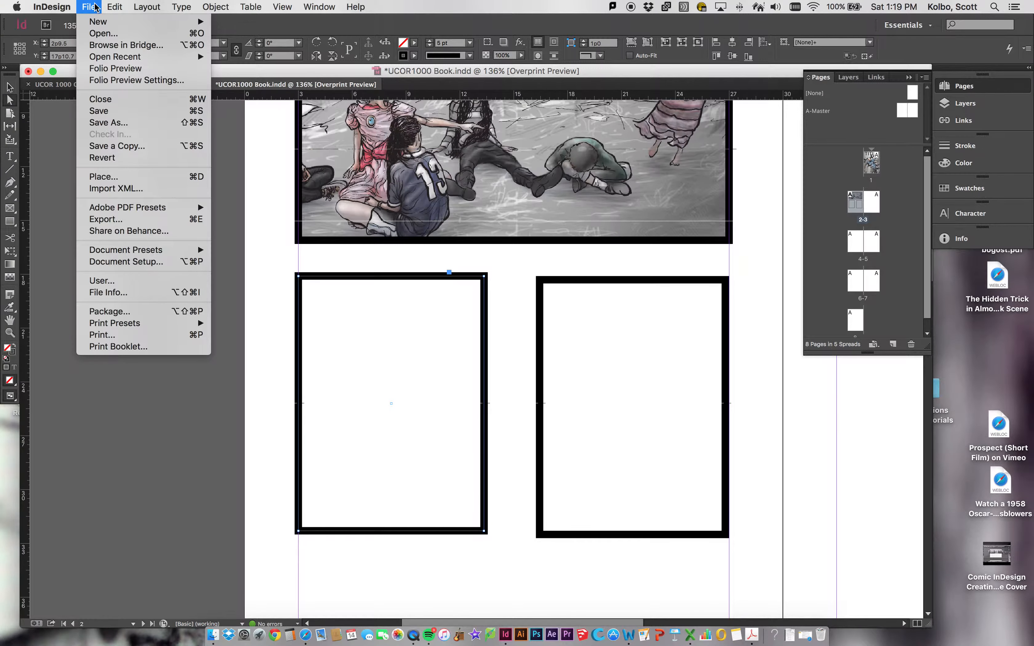
{"action": "left_click", "coordinate": [104, 177]}
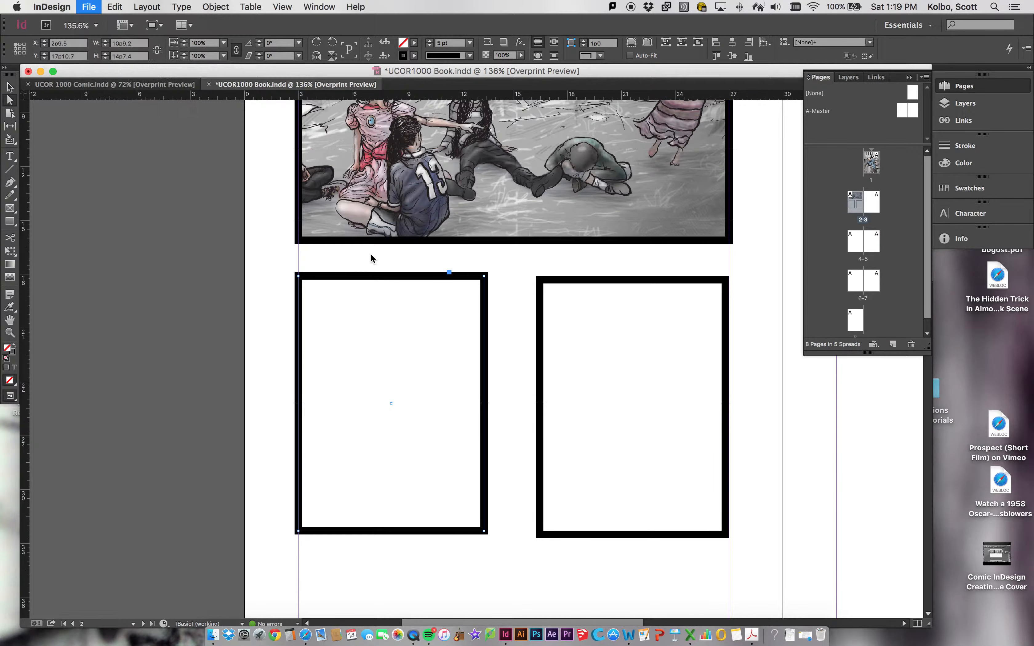
{"action": "left_click", "coordinate": [449, 202]}
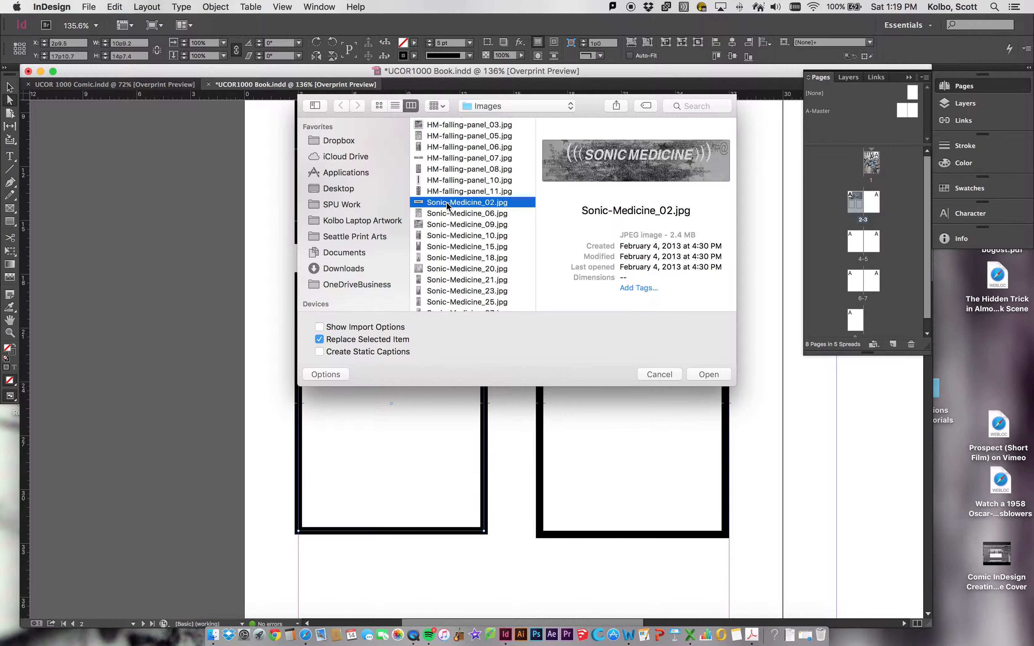
{"action": "left_click", "coordinate": [453, 192]}
{"action": "left_click", "coordinate": [453, 181]}
{"action": "left_click", "coordinate": [454, 159]}
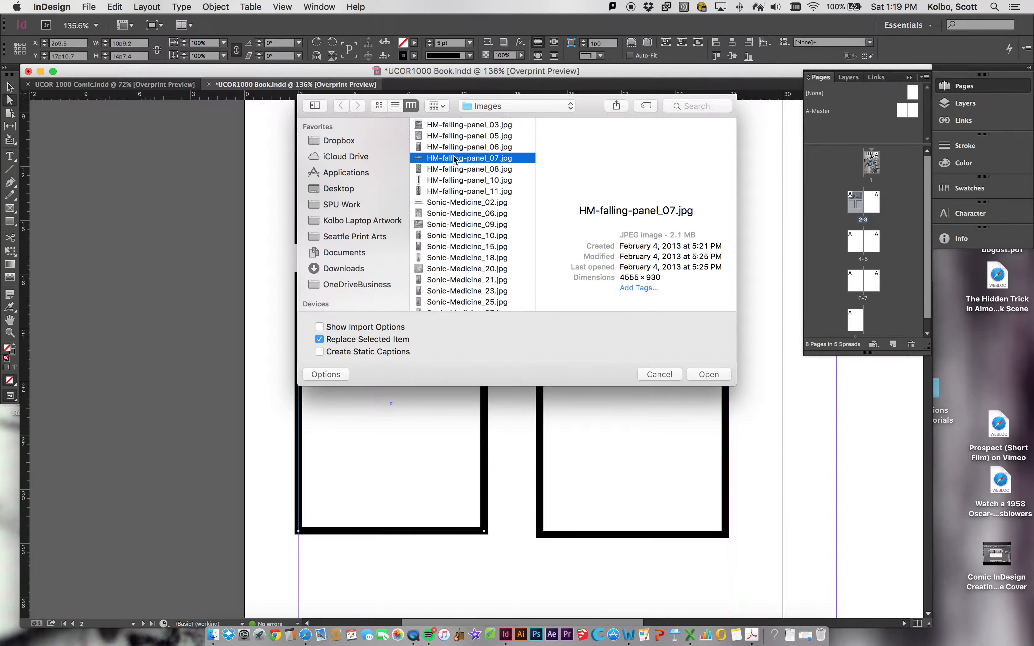
{"action": "left_click", "coordinate": [455, 137]}
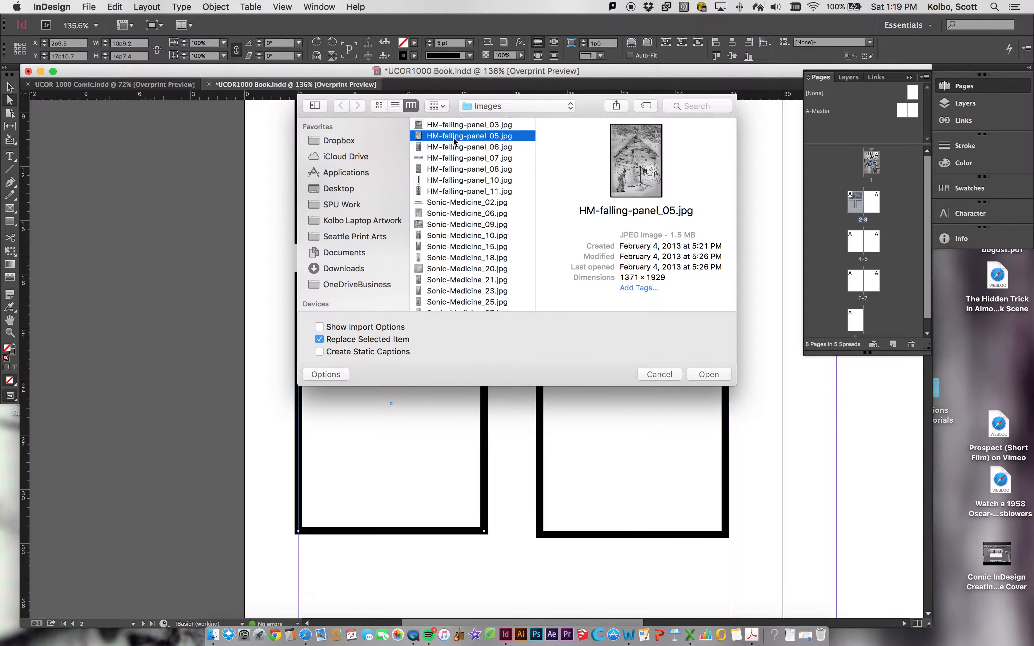
{"action": "left_click", "coordinate": [668, 376]}
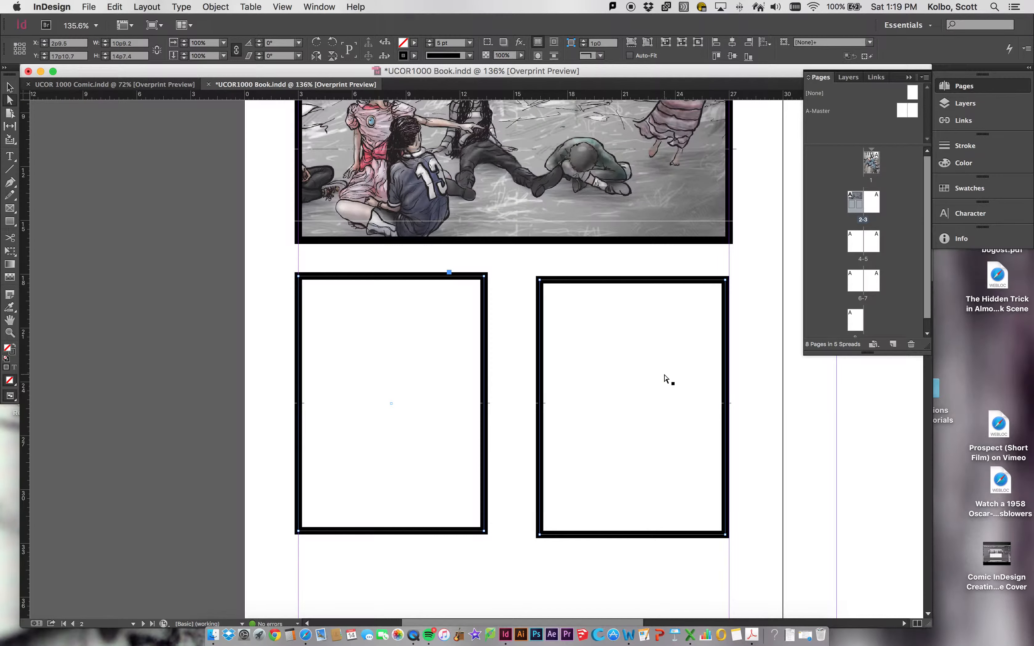
Place the image HM-falling-panel_06.jpg into the selected frame below the wide panel.
{"action": "left_click", "coordinate": [88, 7]}
{"action": "left_click", "coordinate": [104, 176]}
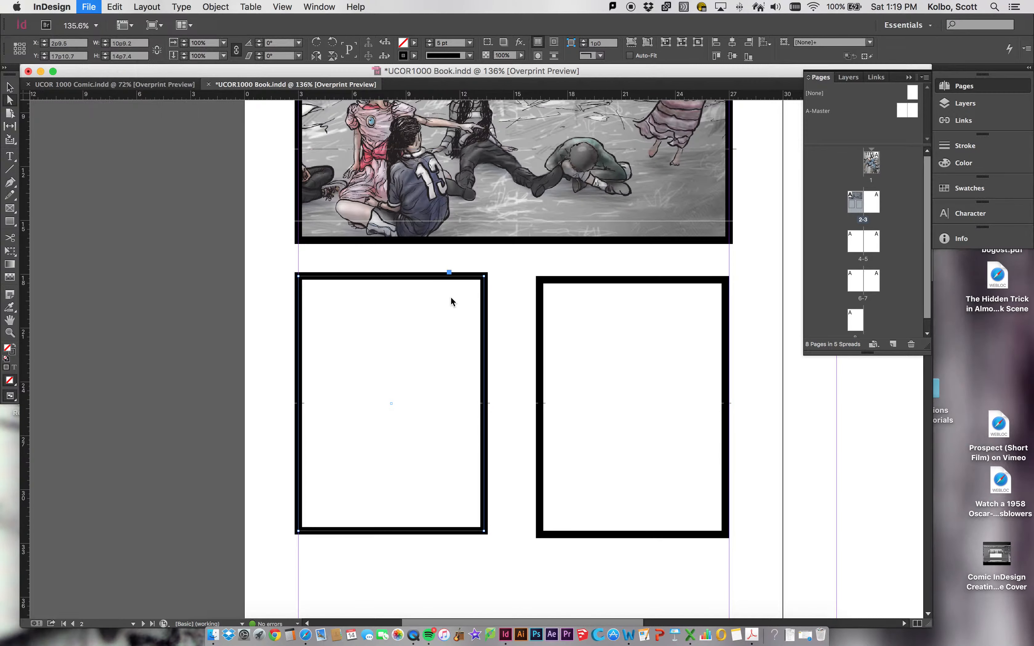
{"action": "left_click", "coordinate": [468, 158]}
{"action": "left_click", "coordinate": [456, 147]}
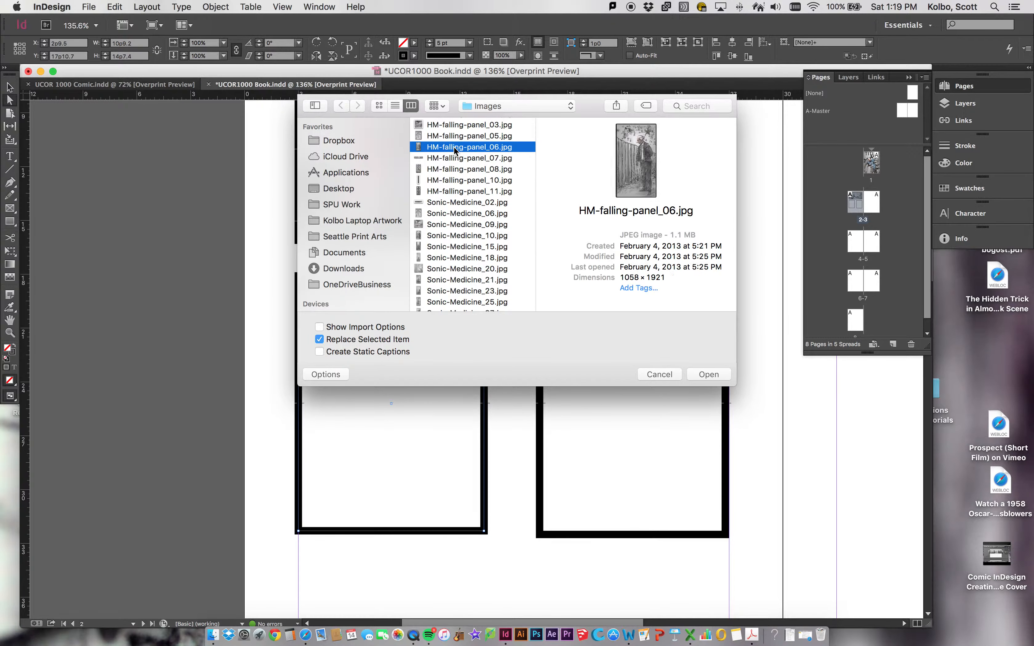
{"action": "left_click", "coordinate": [709, 374]}
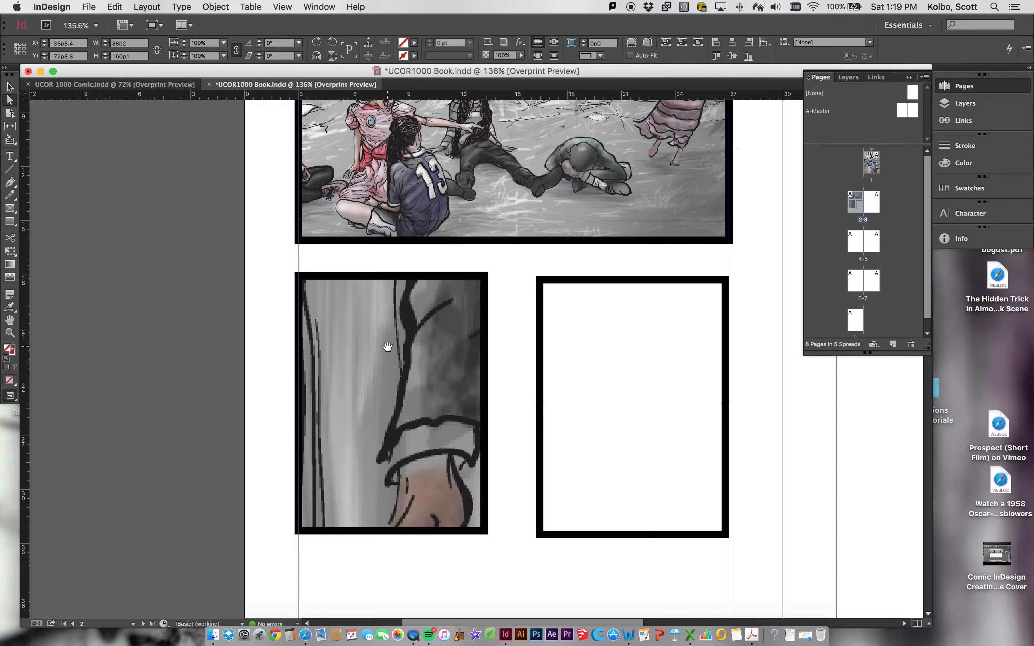
Fit the placed image of the man by the fence to its panel with Fill Frame Proportionally.
{"action": "right_click", "coordinate": [385, 346]}
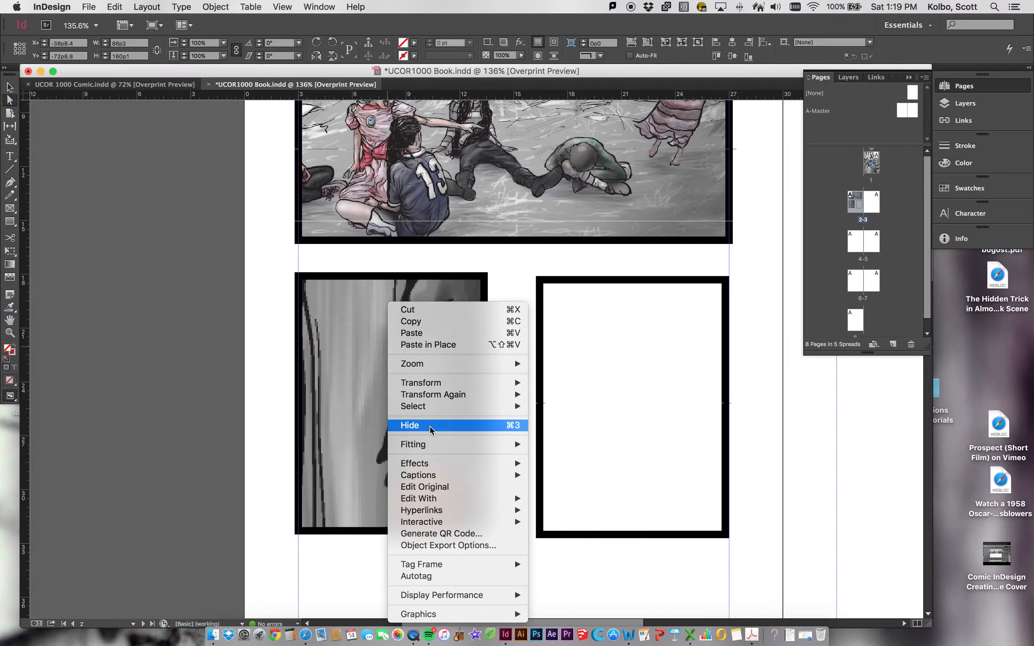
{"action": "mouse_move", "coordinate": [421, 444]}
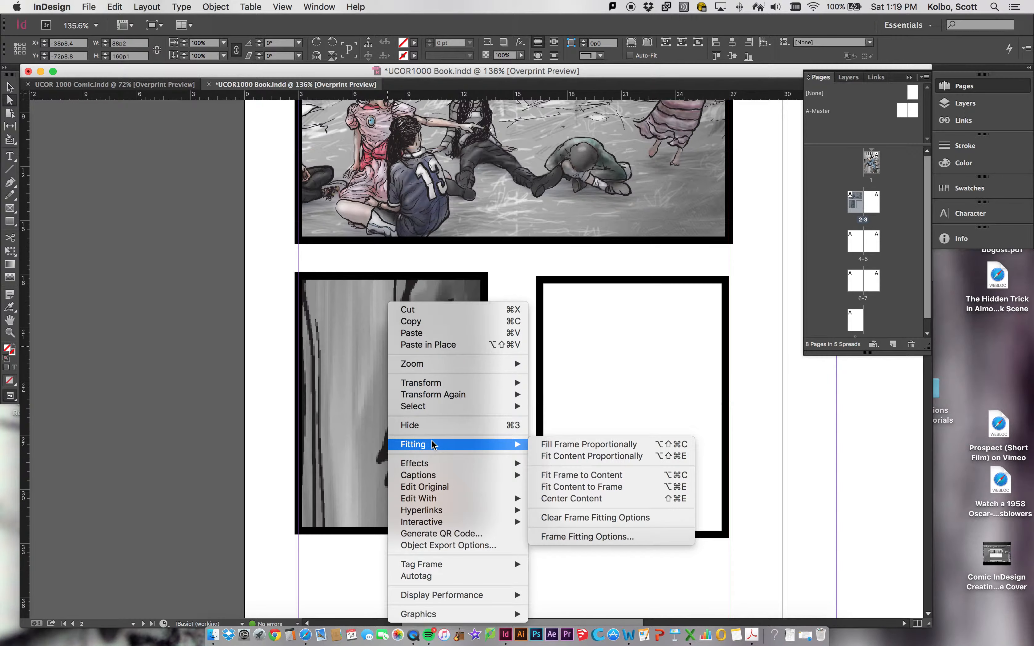
{"action": "left_click", "coordinate": [530, 446]}
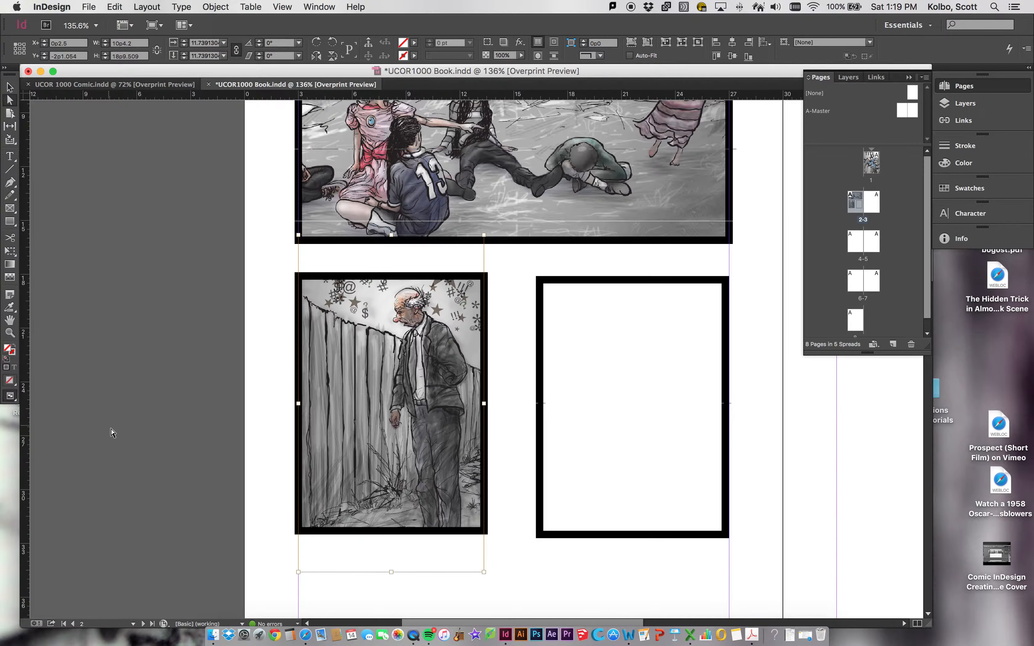
Add a new layer to the document and move it below Layer 1 in the stacking order.
{"action": "scroll", "coordinate": [151, 399], "scroll_direction": "down", "scroll_amount": 2}
{"action": "scroll", "coordinate": [150, 401], "scroll_direction": "left", "scroll_amount": 2}
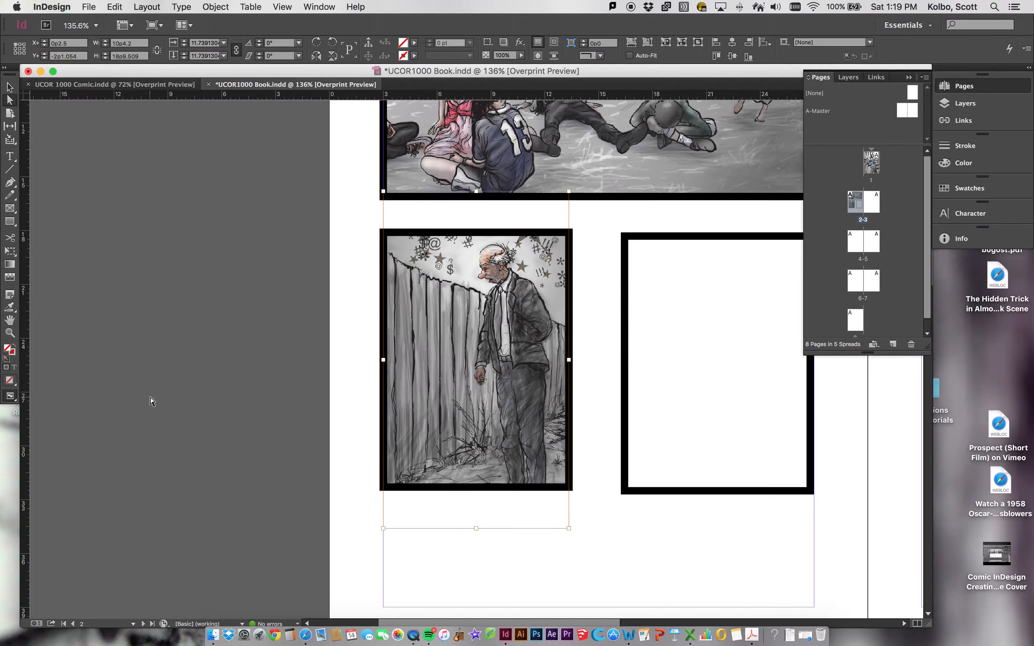
{"action": "scroll", "coordinate": [150, 401], "scroll_direction": "down", "scroll_amount": 5}
{"action": "scroll", "coordinate": [150, 401], "scroll_direction": "up", "scroll_amount": 3}
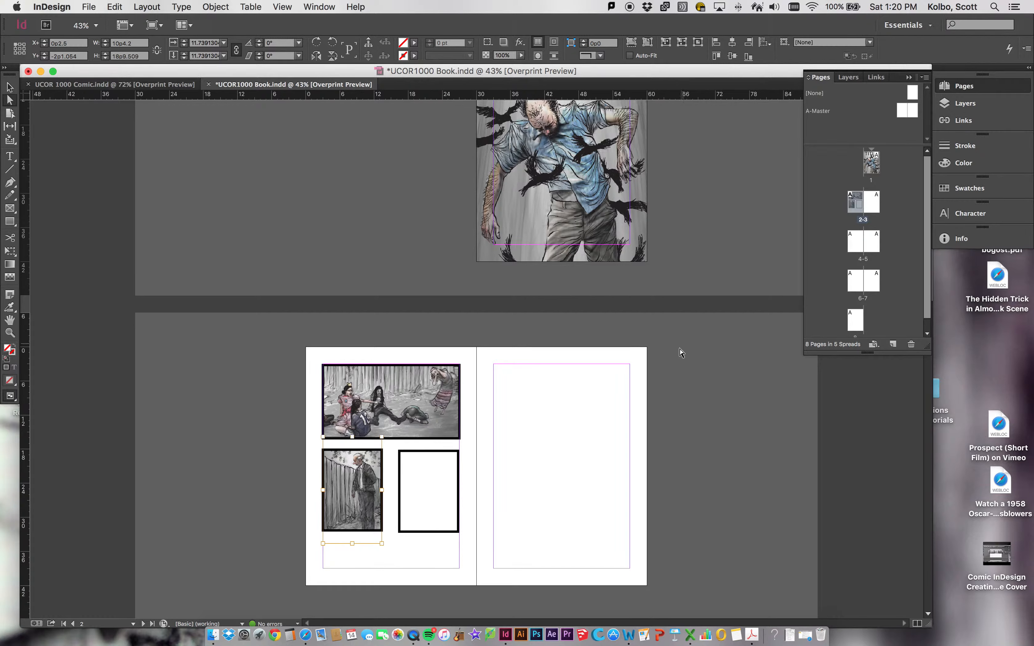
{"action": "left_click", "coordinate": [964, 103]}
{"action": "left_click", "coordinate": [834, 90]}
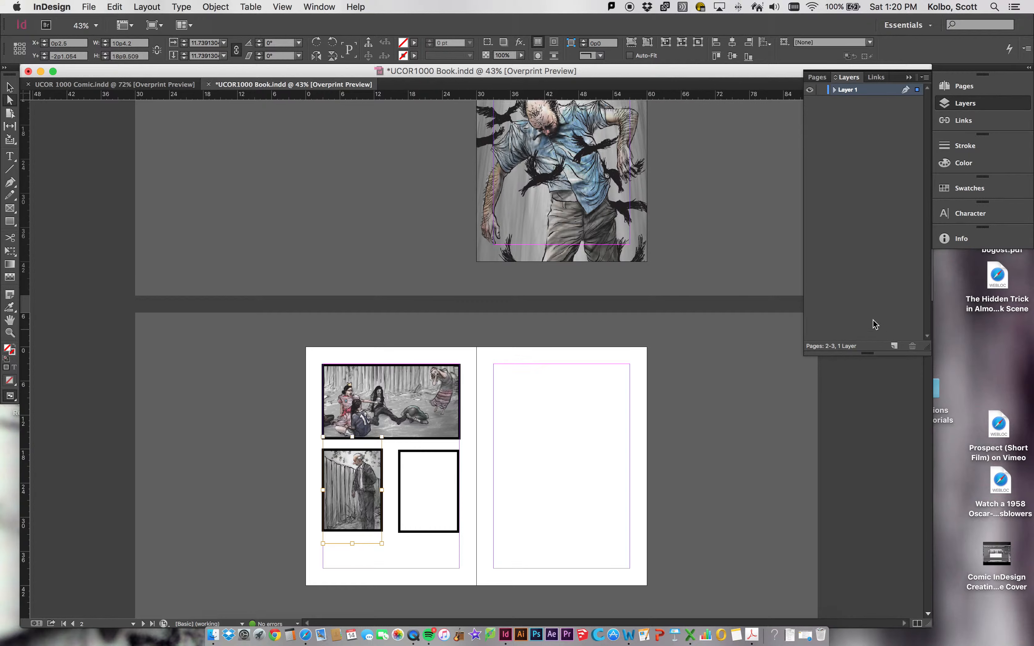
{"action": "left_click", "coordinate": [894, 347]}
{"action": "left_click", "coordinate": [867, 91]}
{"action": "mouse_move", "coordinate": [852, 106]}
{"action": "left_mouse_down"}
{"action": "mouse_move", "coordinate": [838, 90]}
{"action": "mouse_move", "coordinate": [837, 109]}
{"action": "left_mouse_up"}
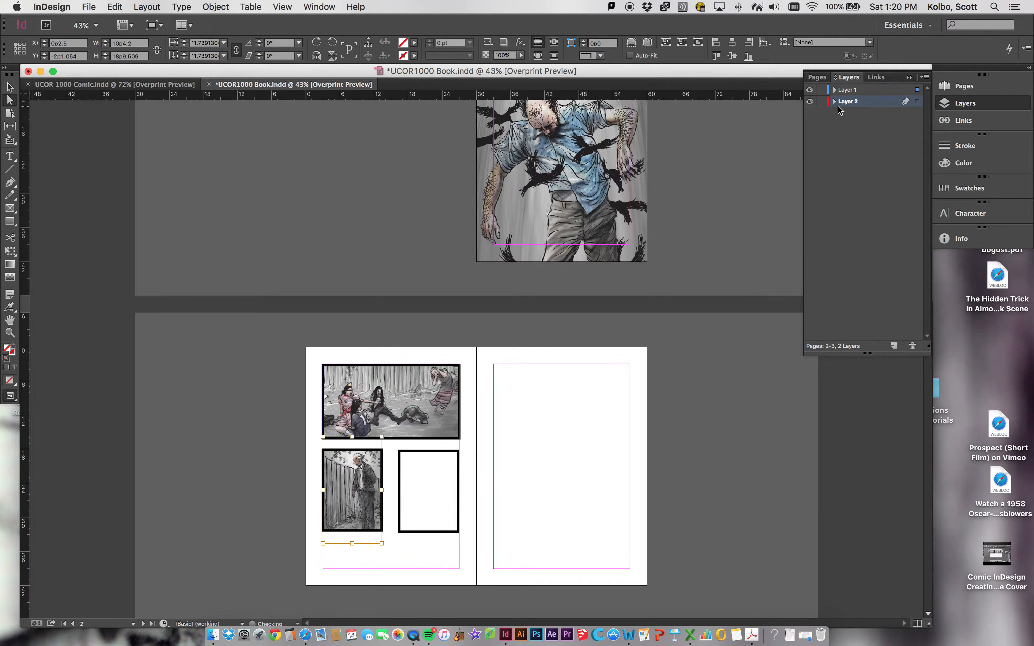
Hide Layer 2 and look over the cover page and the comic spread.
{"action": "left_click", "coordinate": [809, 103]}
{"action": "scroll", "coordinate": [533, 298], "scroll_direction": "down", "scroll_amount": 10}
{"action": "scroll", "coordinate": [533, 298], "scroll_direction": "up", "scroll_amount": 12}
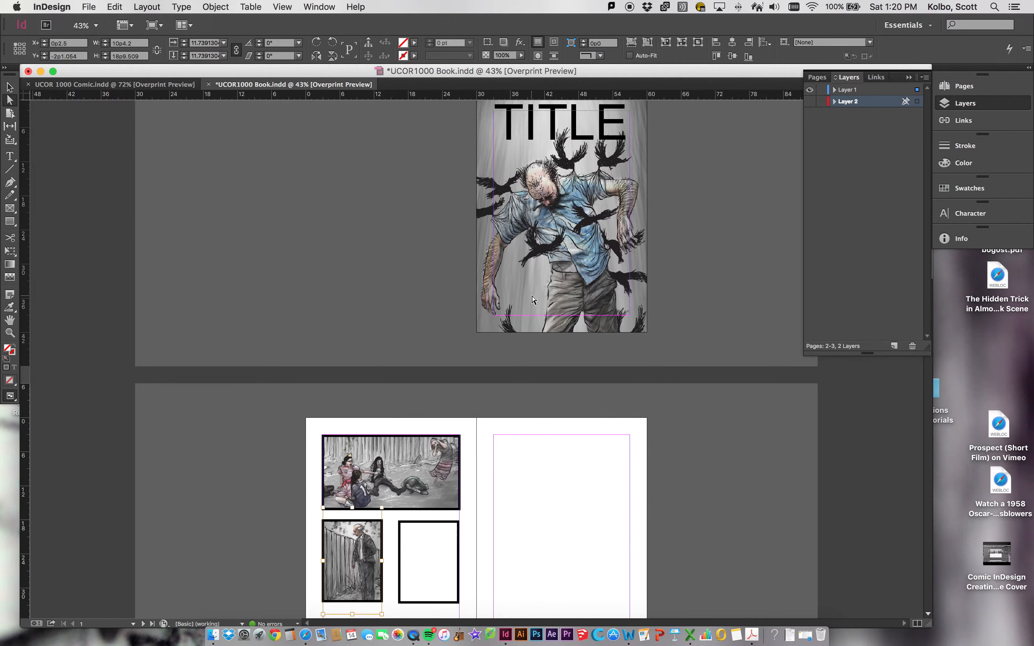